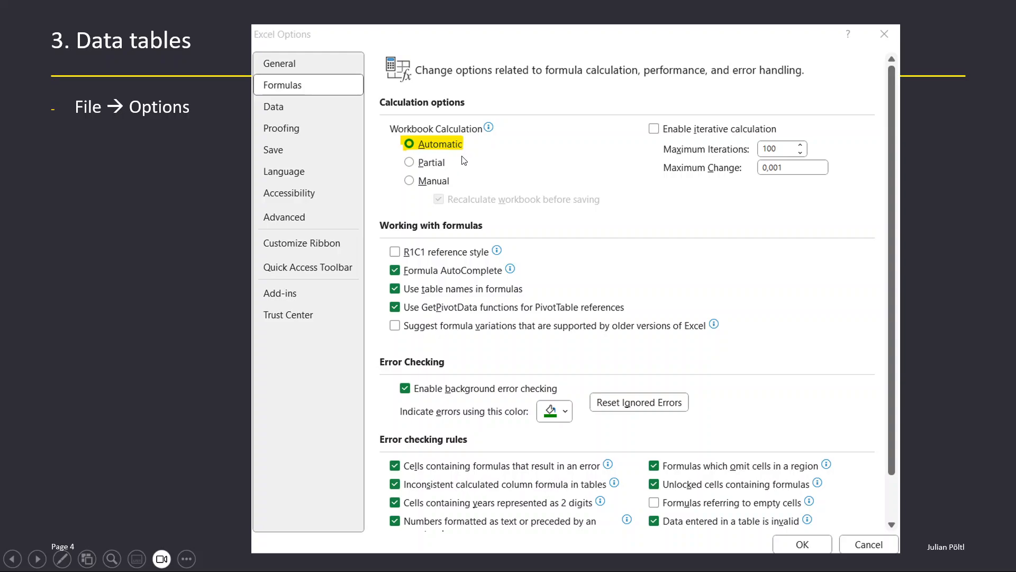
# Step the slideshow to slide 5, '3. Data tables', and exit to Normal view.
pyautogui.press('Right')
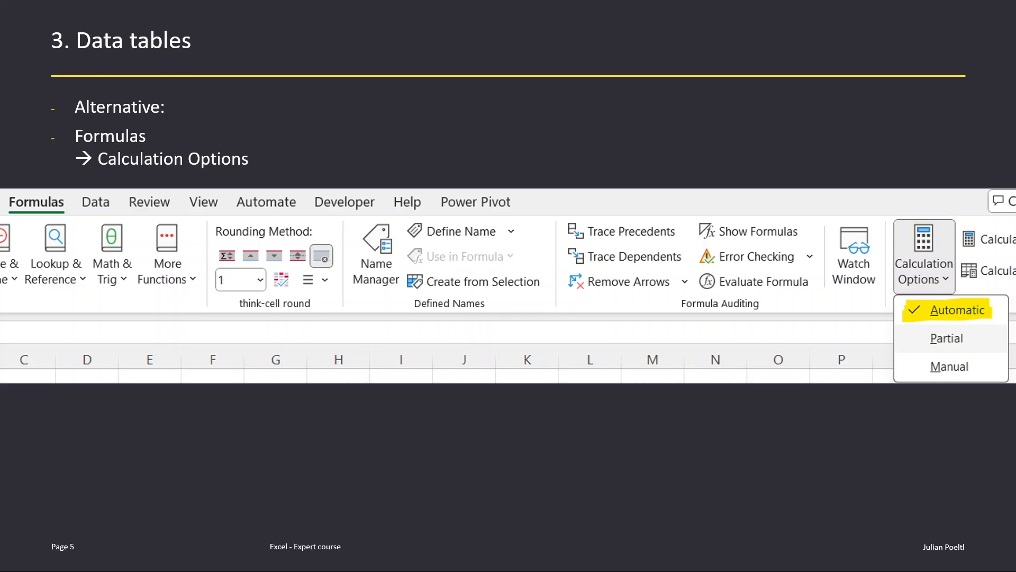
pyautogui.press('Right')
pyautogui.press('Left')
pyautogui.press('Escape')
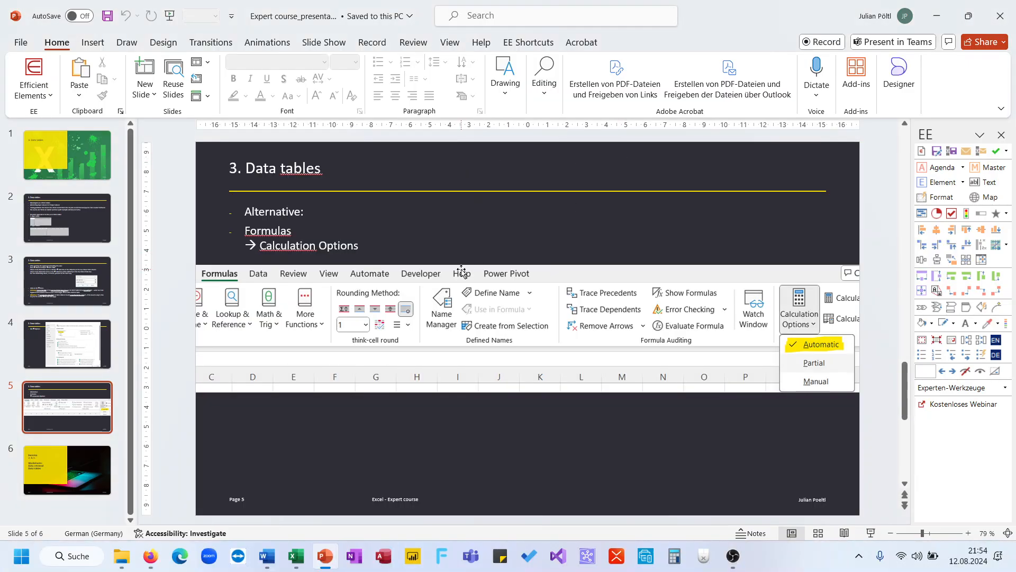
# In the Excel workbook, review the first input table's formulas and fill Number1 in C2 yellow.
pyautogui.click(296, 556)
pyautogui.click(235, 301)
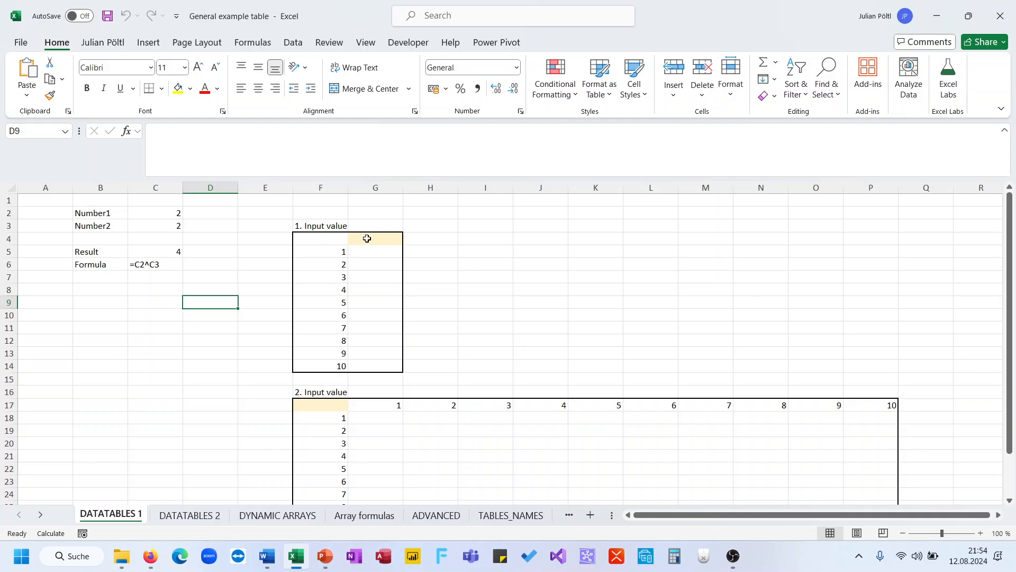
pyautogui.moveTo(336, 236); pyautogui.dragTo(355, 362)
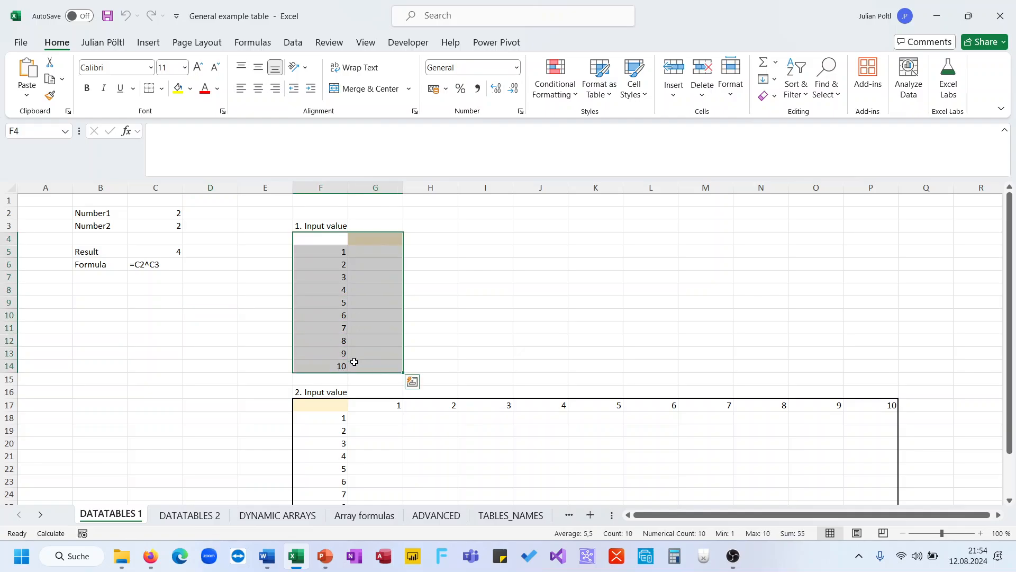
pyautogui.click(168, 253)
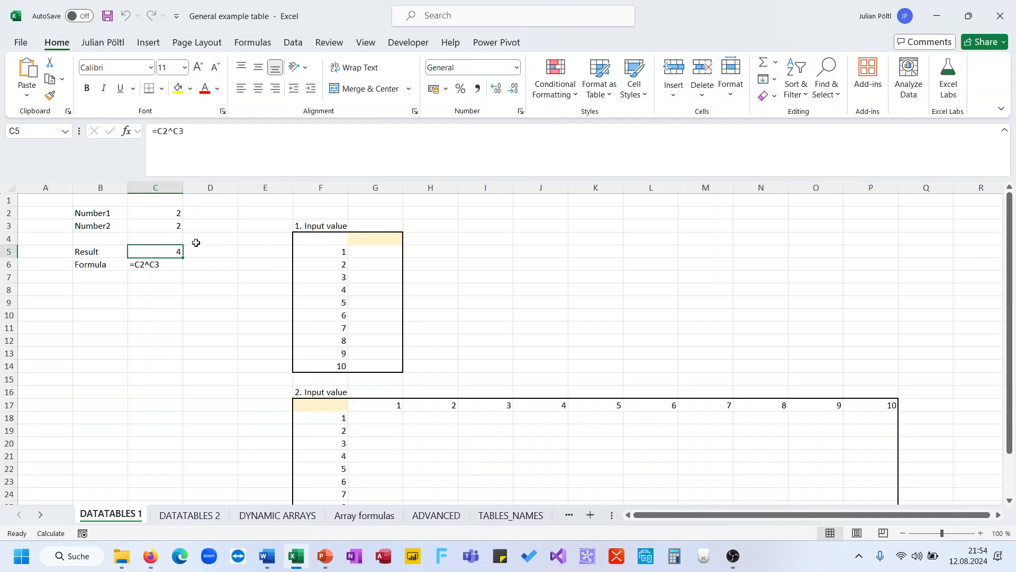
pyautogui.click(338, 252)
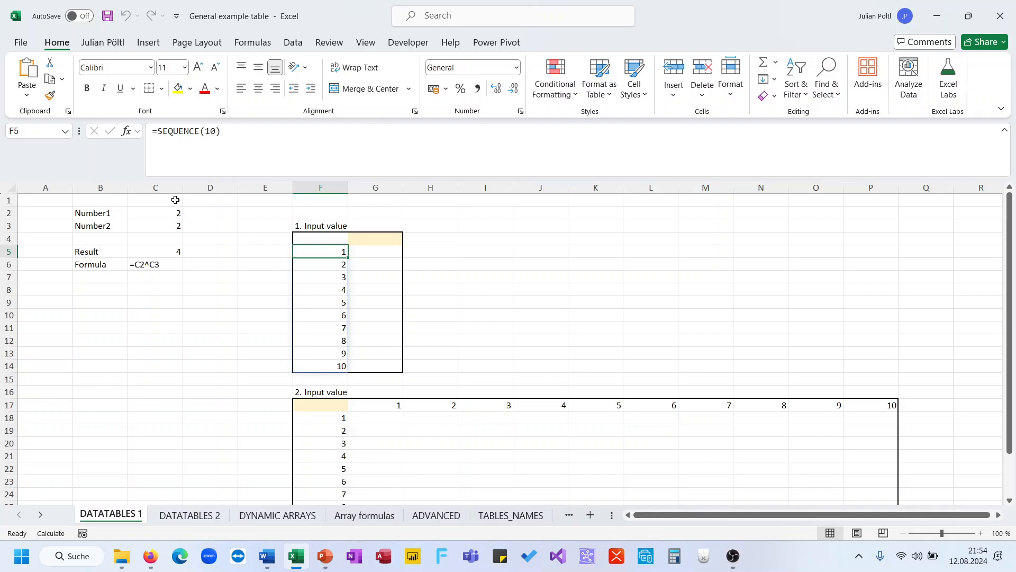
pyautogui.click(162, 212)
pyautogui.click(178, 89)
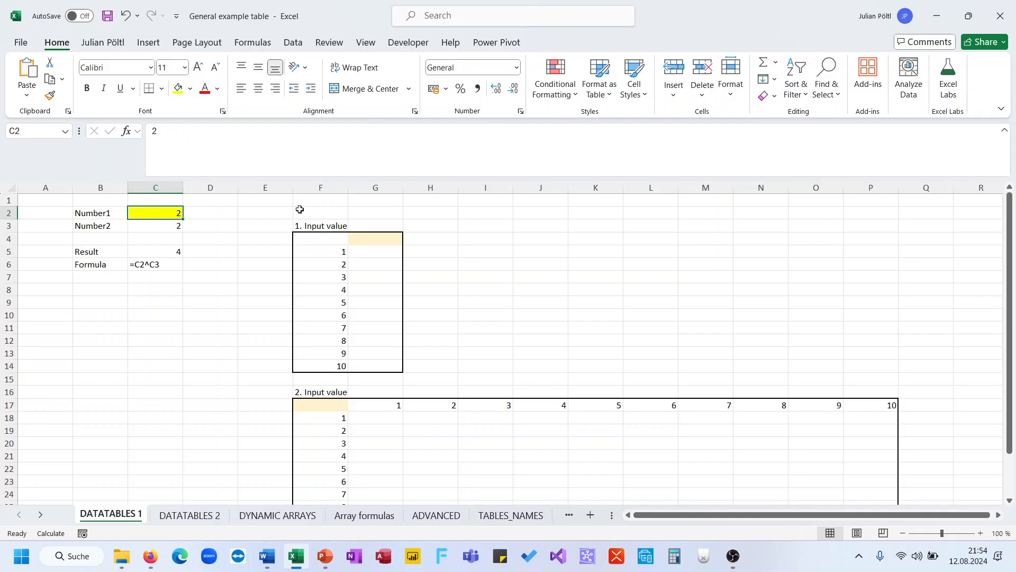
# Enter =C5 in cell G4 to link it to the Result cell.
pyautogui.click(364, 241)
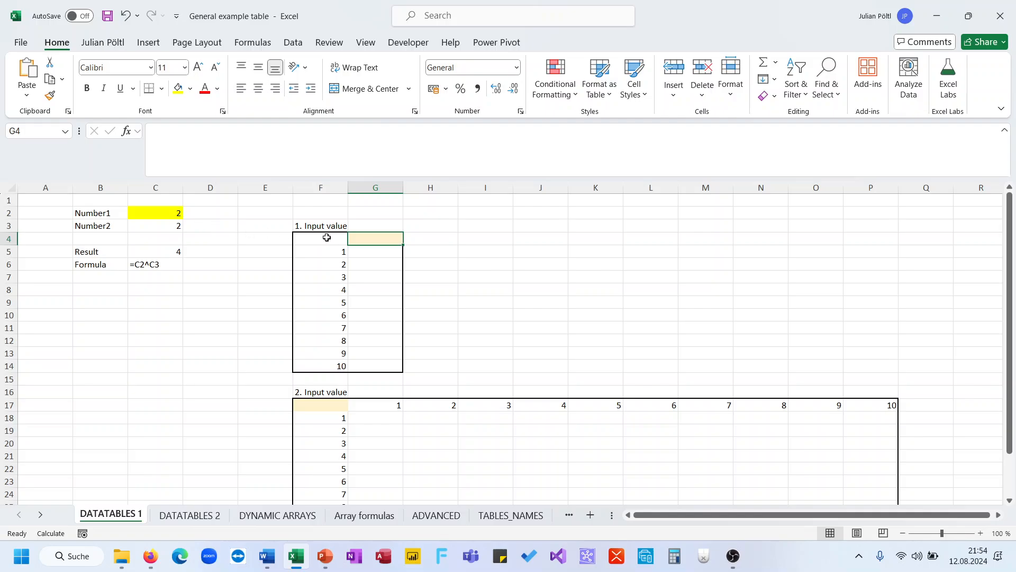
pyautogui.click(176, 252)
pyautogui.click(362, 241)
pyautogui.write('=')
pyautogui.click(177, 252)
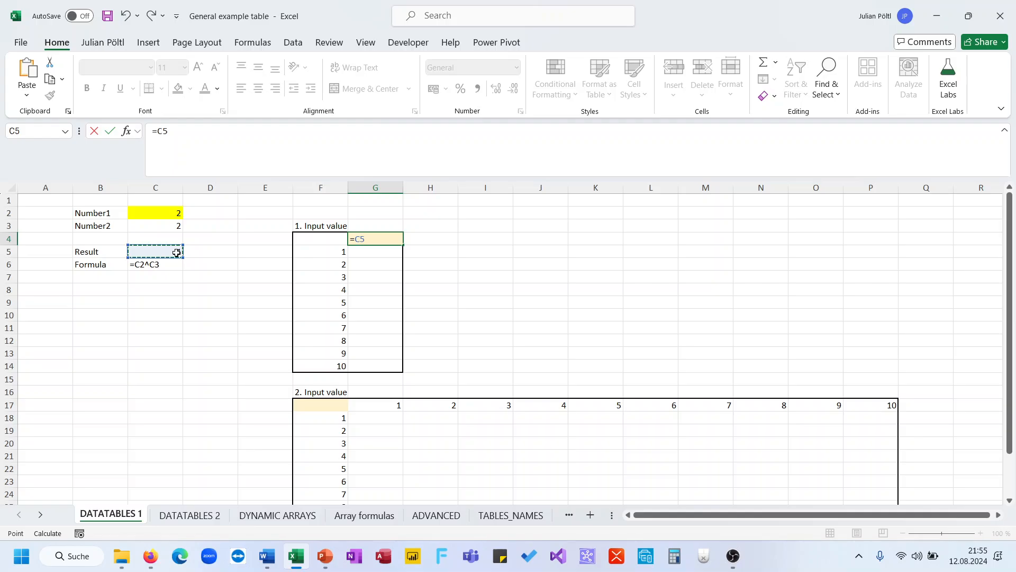
pyautogui.press('Return')
# Replace G4's formula with =C2^C3, copied from the Result cell C5.
pyautogui.click(177, 252)
pyautogui.tripleClick(202, 131)
pyautogui.hotkey('ctrl', 'c')
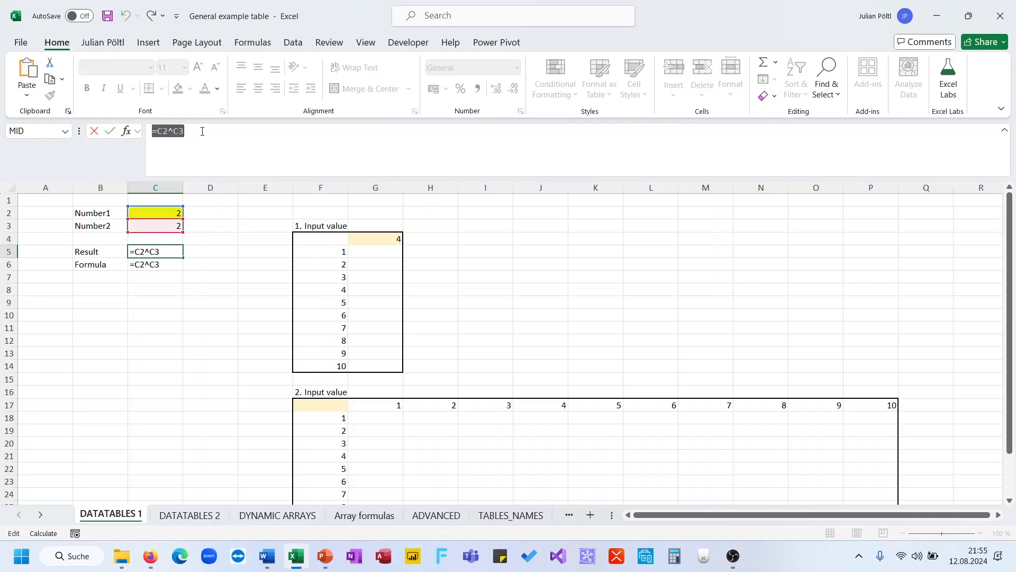
pyautogui.press('Escape')
pyautogui.press('Right')
pyautogui.press('Right')
pyautogui.press('Right')
pyautogui.press('Right')
pyautogui.press('Up')
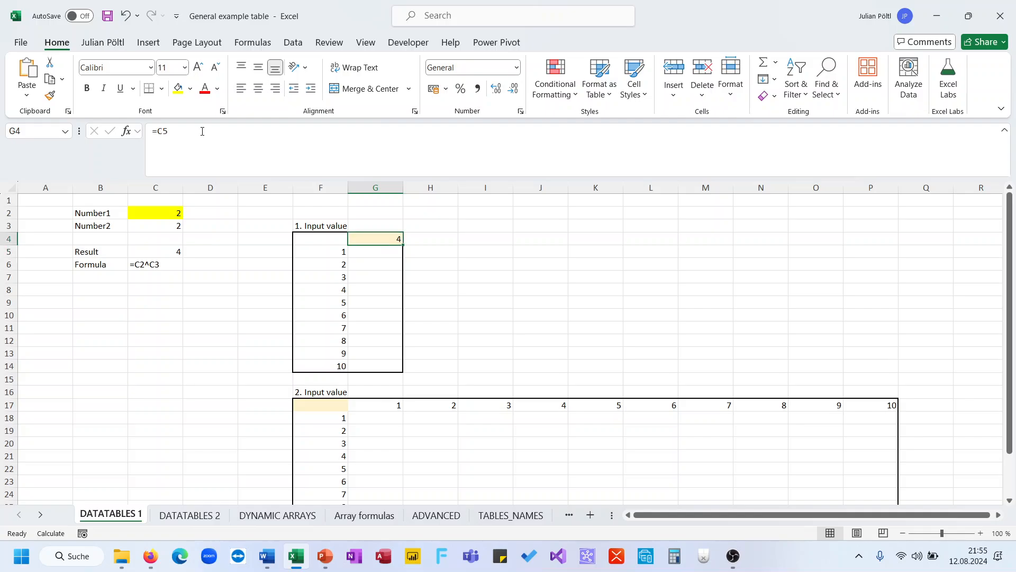
pyautogui.press('F2')
pyautogui.tripleClick(203, 131)
pyautogui.hotkey('ctrl', 'v')
pyautogui.hotkey('ctrl', 'Return')
# Review the table's inputs and select the whole first table range F4:G14.
pyautogui.click(334, 251)
pyautogui.click(374, 252)
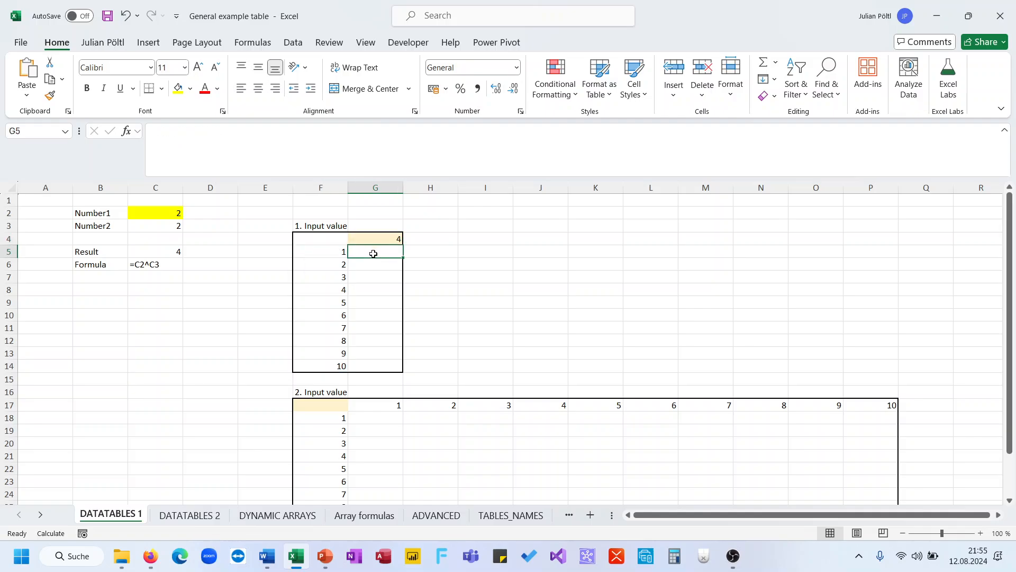
pyautogui.click(177, 211)
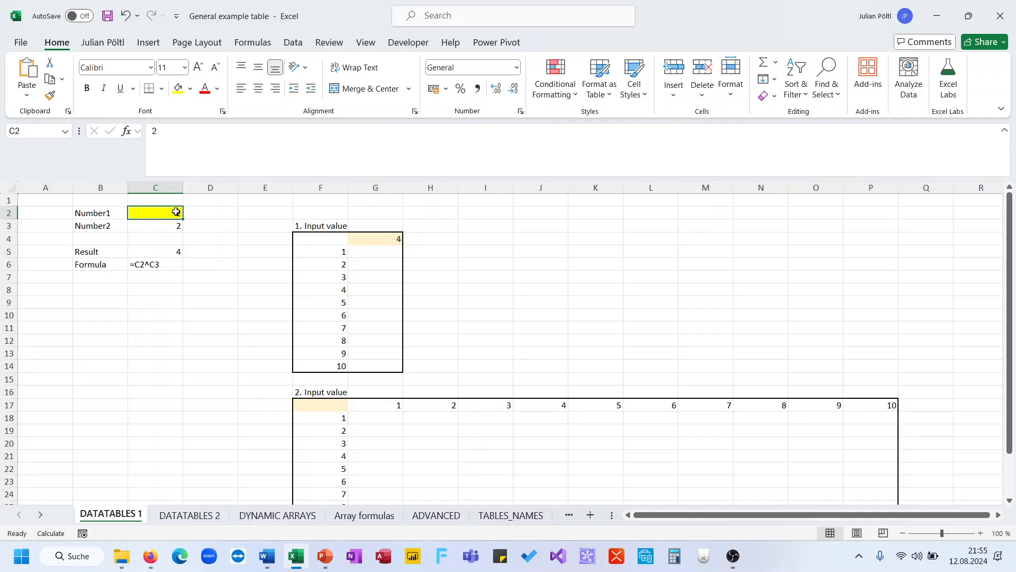
pyautogui.click(371, 252)
pyautogui.moveTo(371, 252); pyautogui.dragTo(367, 365)
pyautogui.moveTo(297, 239); pyautogui.dragTo(367, 364)
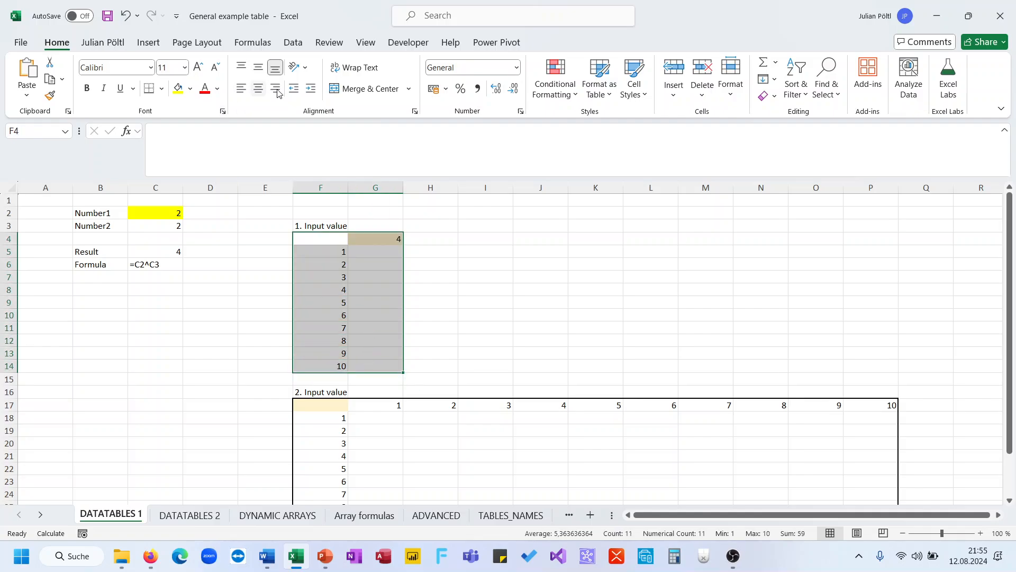
# Create a one-variable data table with C2 as column input cell, filling G5:G14.
pyautogui.click(291, 42)
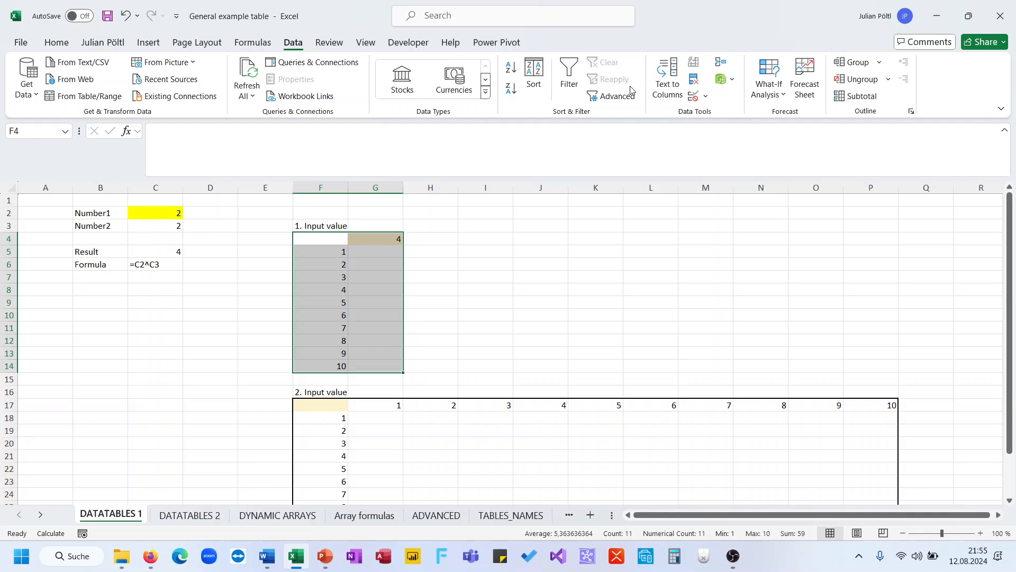
pyautogui.click(776, 91)
pyautogui.click(787, 155)
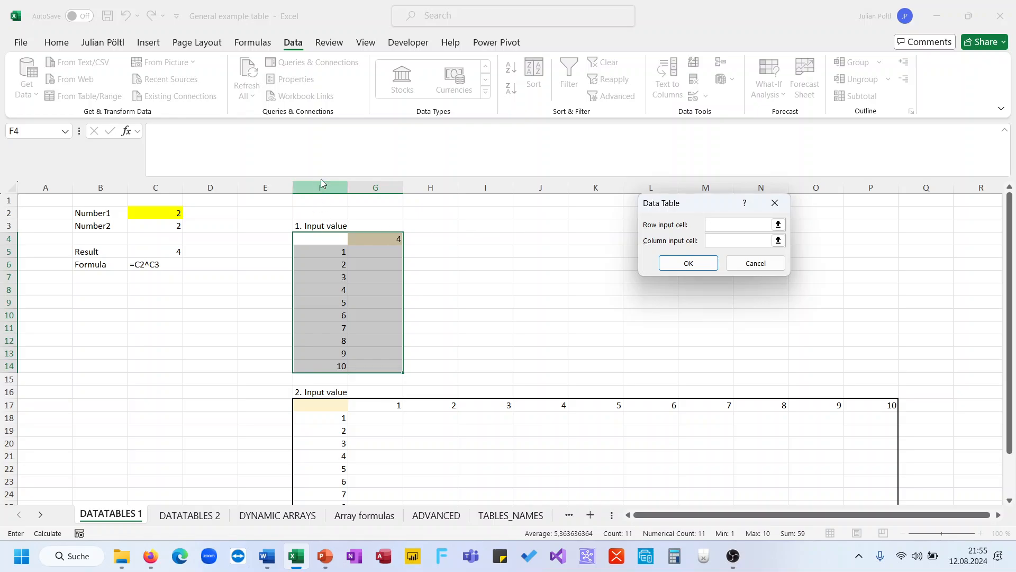
pyautogui.click(741, 242)
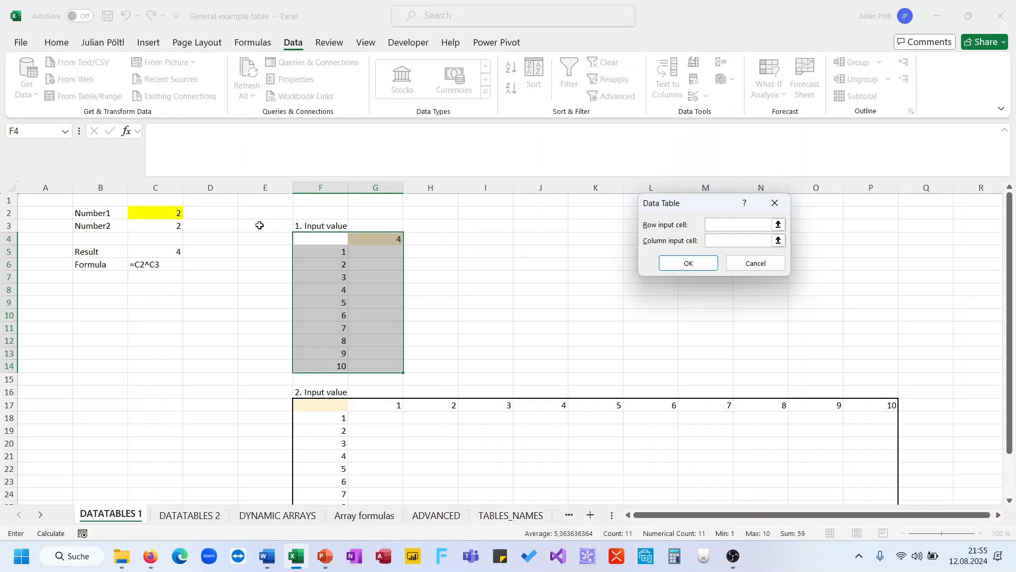
pyautogui.click(741, 242)
pyautogui.click(172, 214)
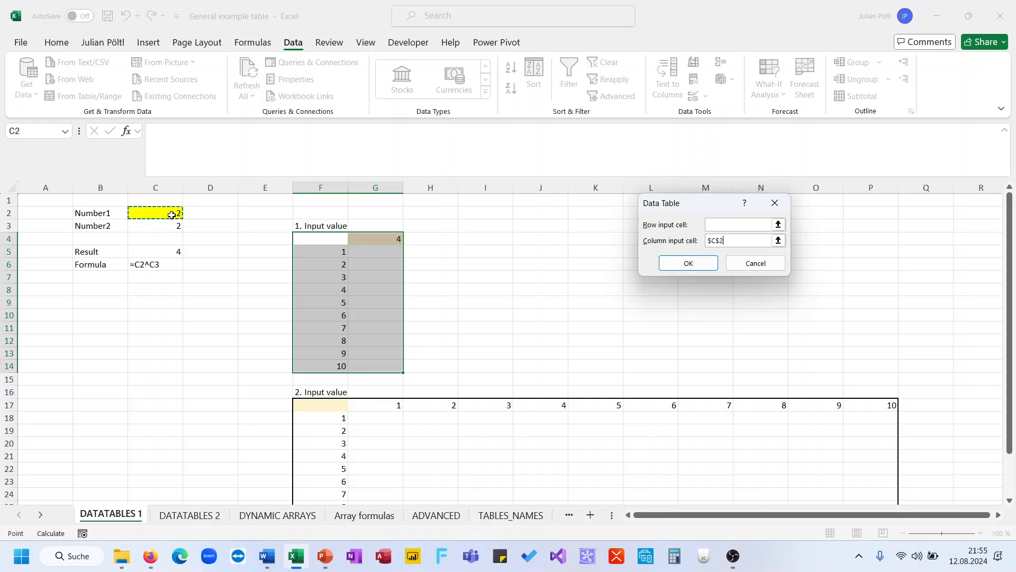
pyautogui.click(669, 261)
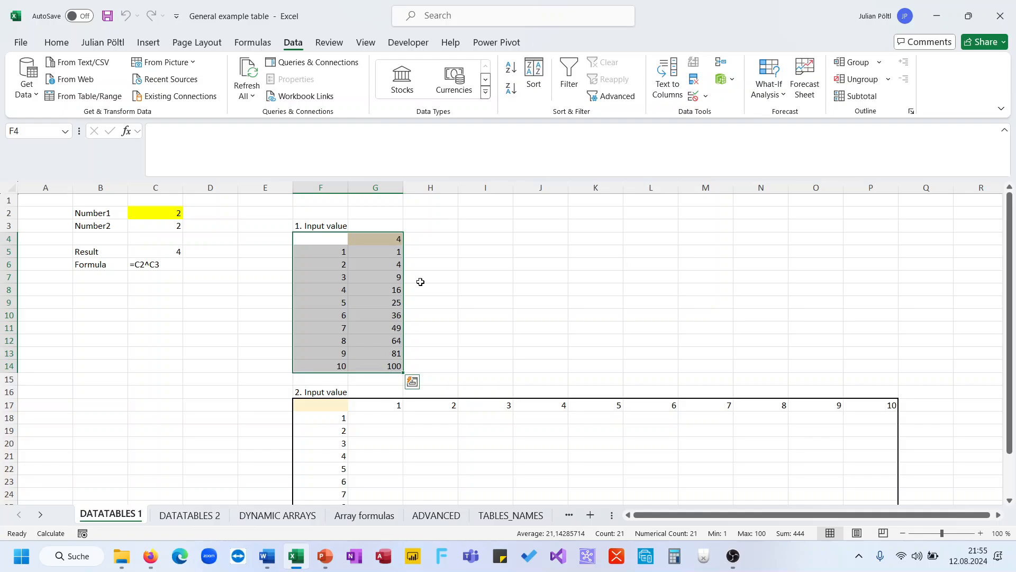
pyautogui.moveTo(392, 257); pyautogui.dragTo(379, 360)
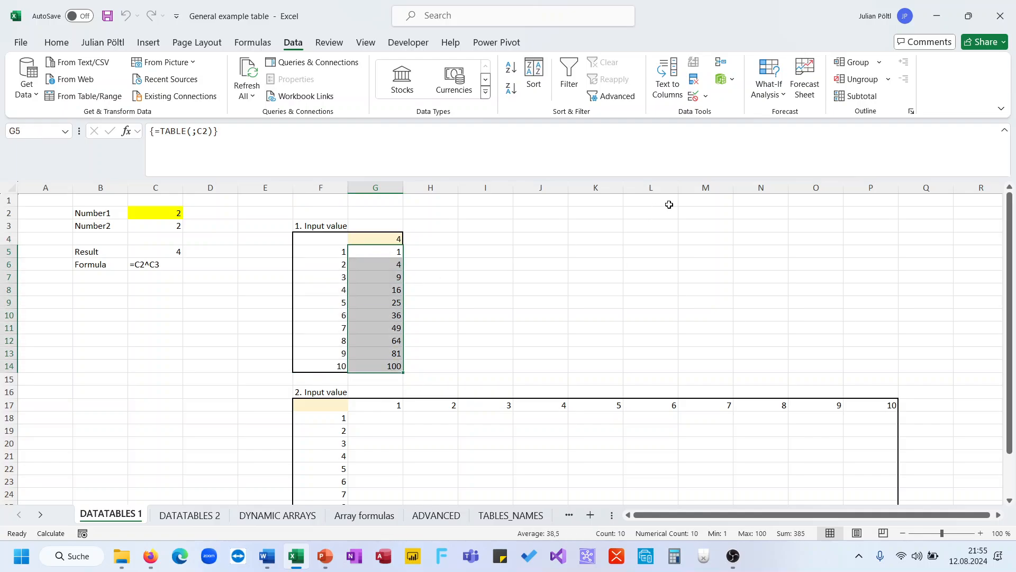
# Check the calculation mode under Formulas > Calculation Options.
pyautogui.click(255, 42)
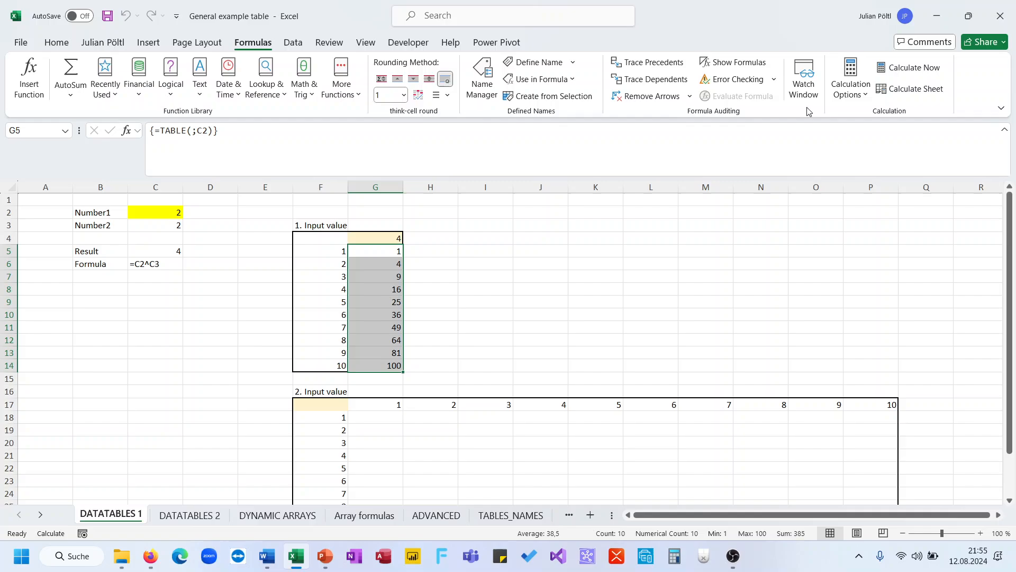
pyautogui.click(849, 87)
pyautogui.click(713, 142)
pyautogui.click(493, 239)
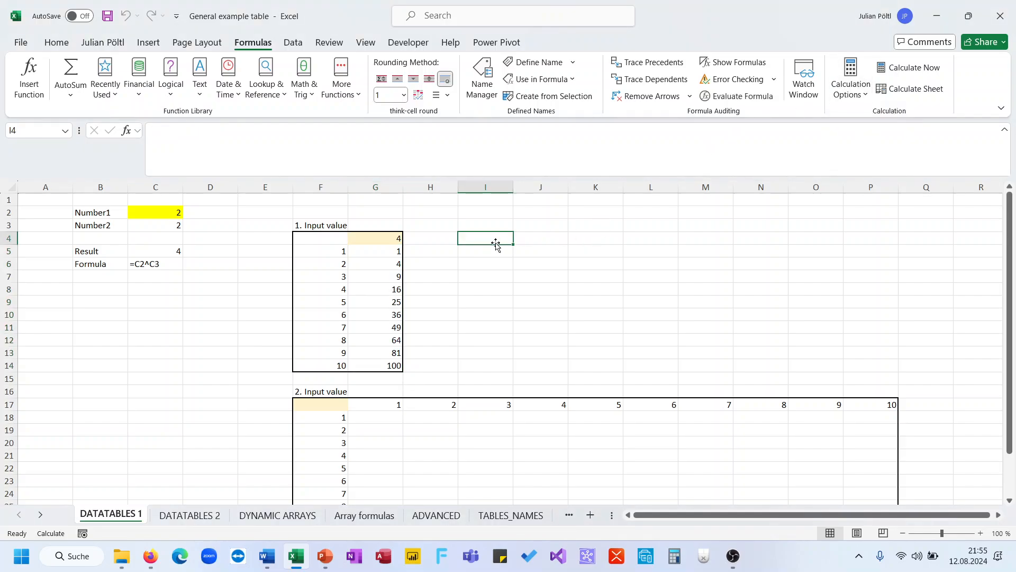
pyautogui.click(341, 251)
# Enter Number1 values 1, 2, 3 and finally 4 in C2, watching the tables update.
pyautogui.click(163, 211)
pyautogui.write('1')
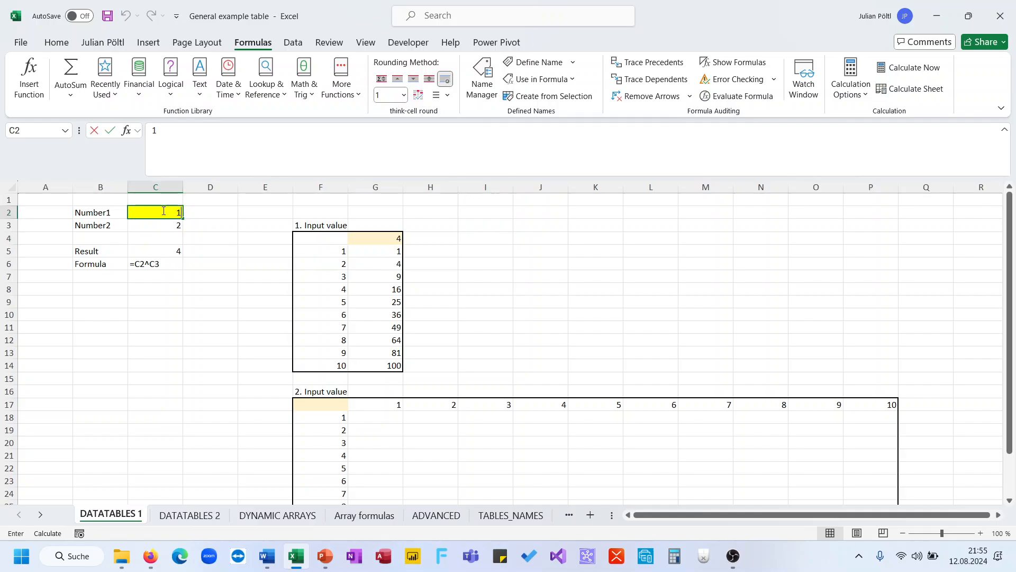
pyautogui.press('Return')
pyautogui.click(163, 211)
pyautogui.write('2')
pyautogui.press('Return')
pyautogui.click(162, 211)
pyautogui.write('3')
pyautogui.press('Return')
pyautogui.click(162, 210)
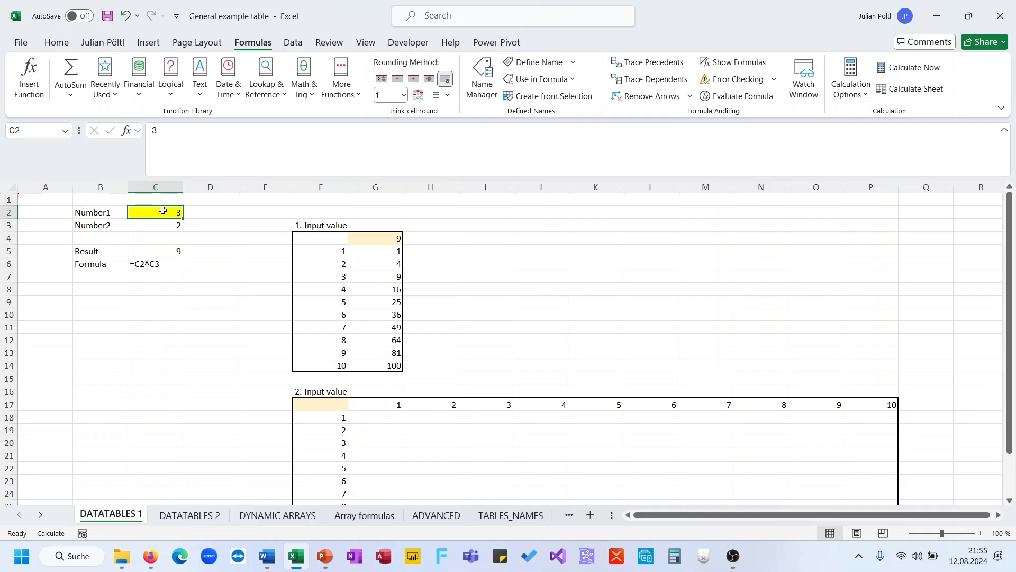
pyautogui.write('4')
pyautogui.press('Return')
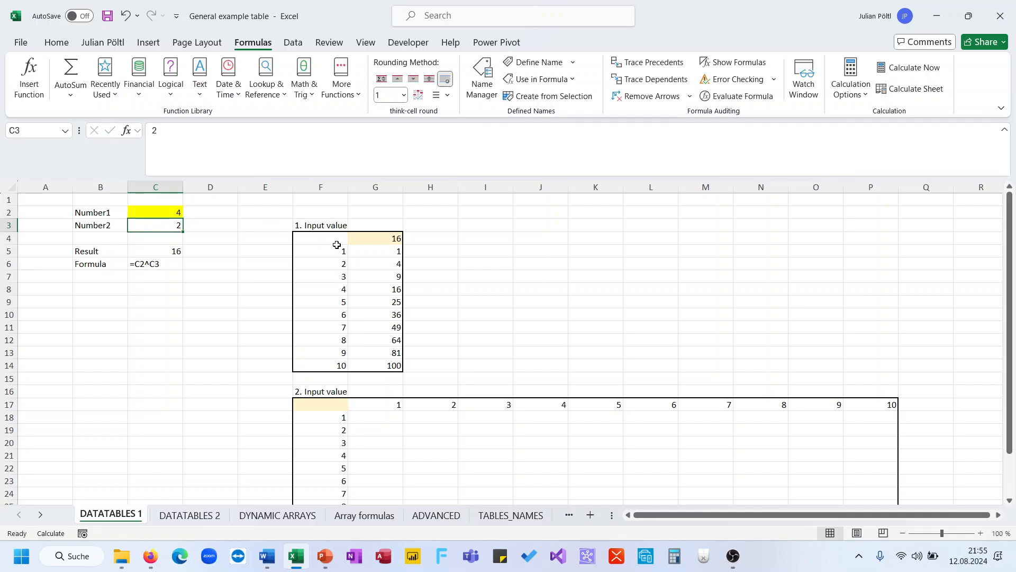
pyautogui.moveTo(336, 245)
pyautogui.mouseDown()
pyautogui.moveTo(317, 360)
pyautogui.moveTo(349, 261)
pyautogui.moveTo(341, 236)
pyautogui.mouseUp()
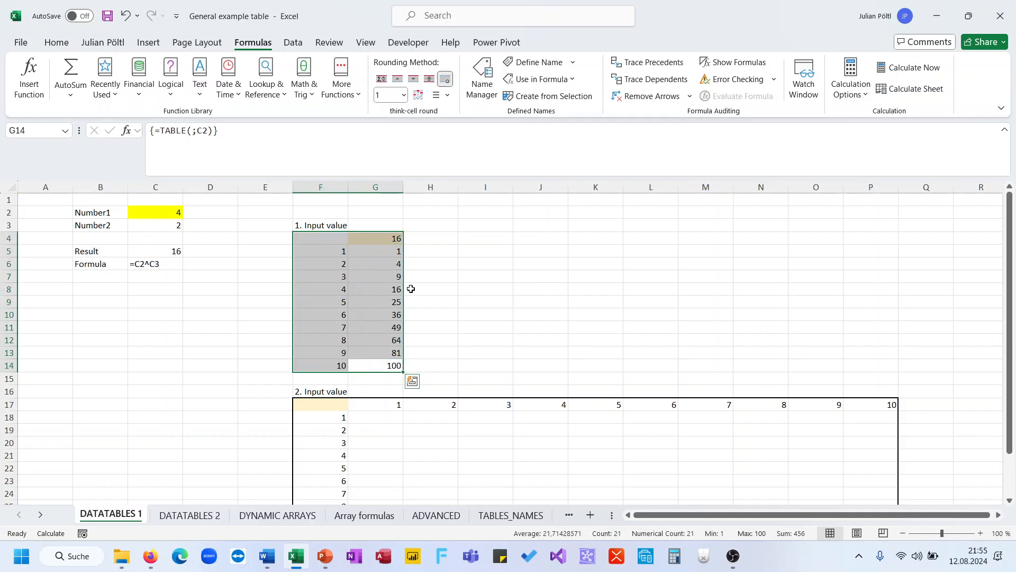
# Enter =C5 in corner cell F17 of the second input table so it shows 16.
pyautogui.click(470, 289)
pyautogui.scroll(-2, 404, 346)
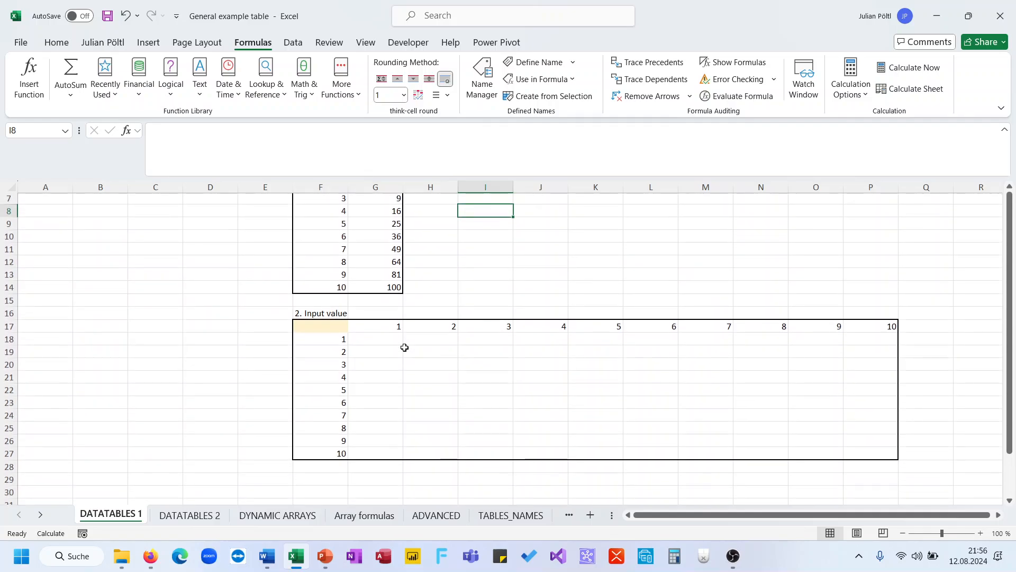
pyautogui.scroll(2, 405, 347)
pyautogui.scroll(-1, 405, 348)
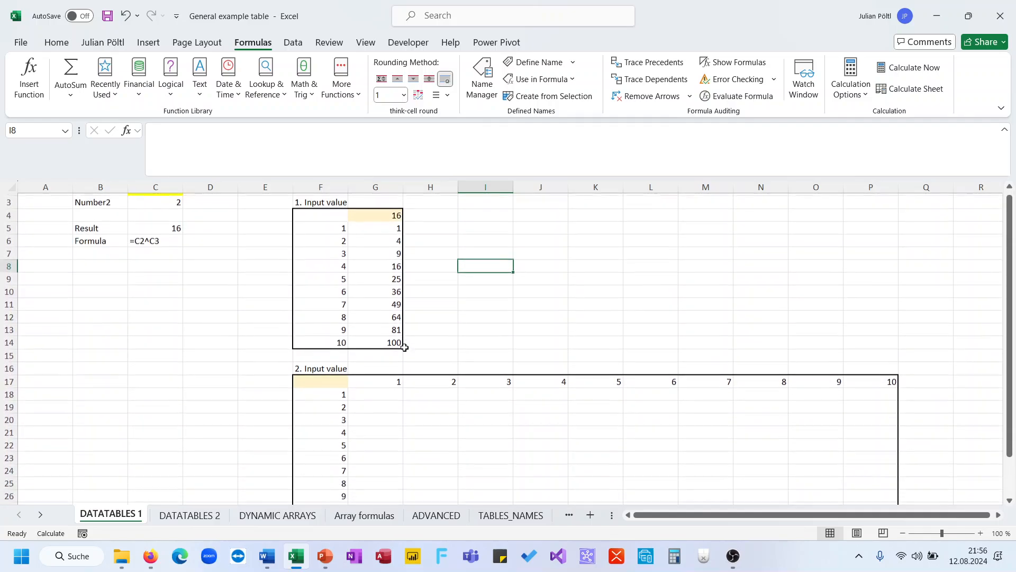
pyautogui.scroll(-1, 404, 348)
pyautogui.moveTo(338, 343); pyautogui.dragTo(846, 468)
pyautogui.scroll(2, 574, 438)
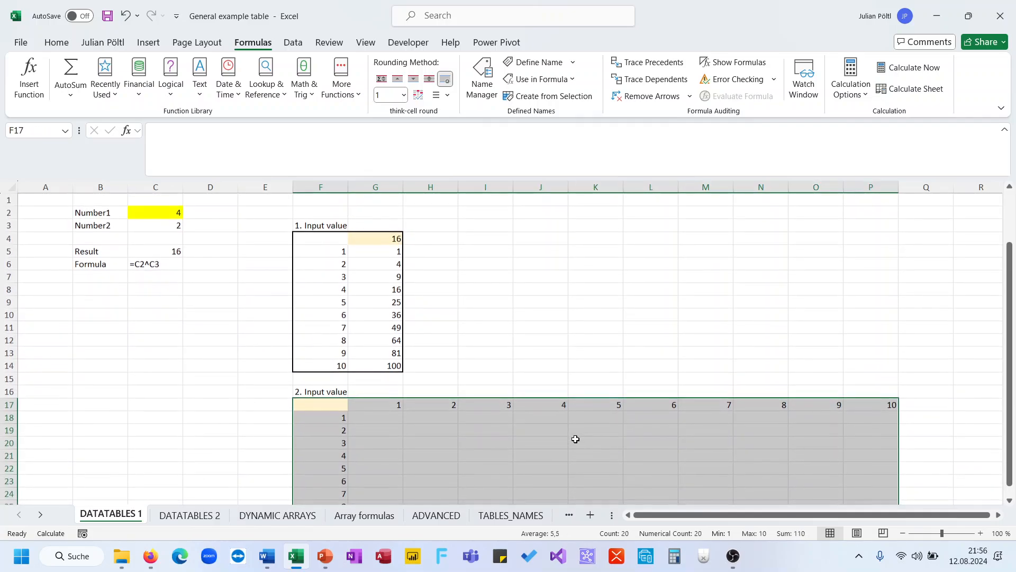
pyautogui.click(333, 405)
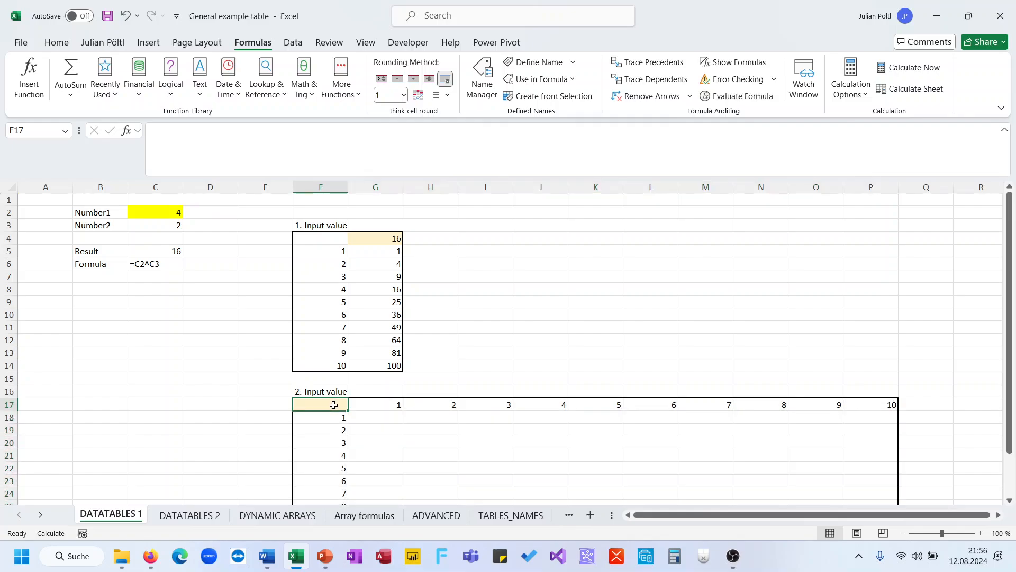
pyautogui.write('=')
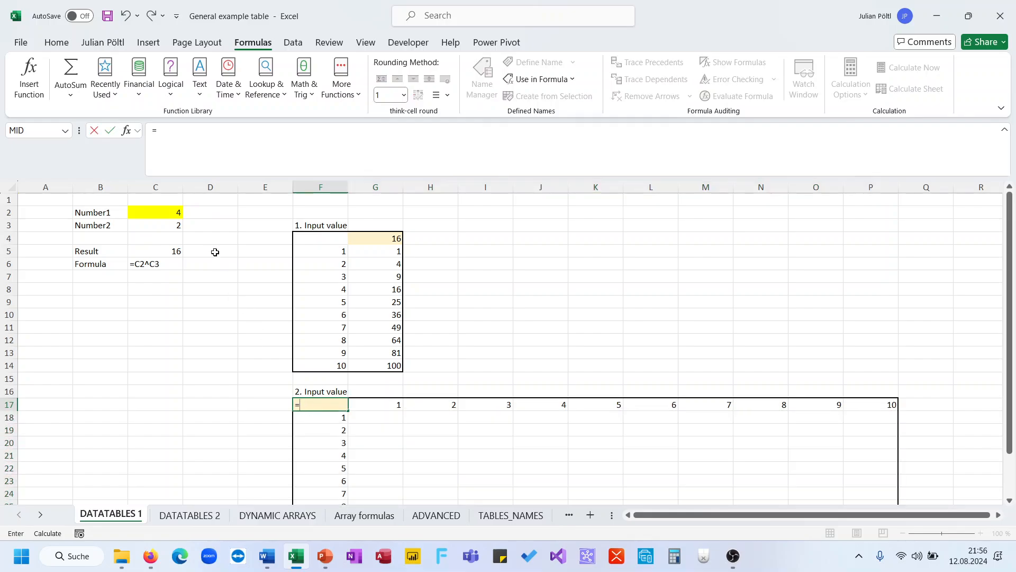
pyautogui.click(174, 252)
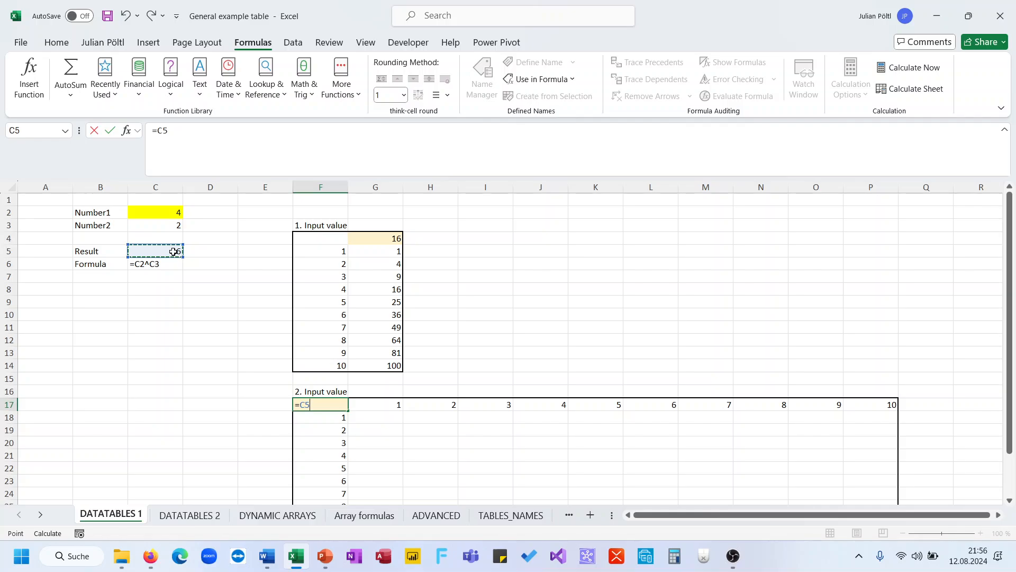
pyautogui.press('Return')
# Select the second table range F17:P27 and collapse the formula bar.
pyautogui.press('Up')
pyautogui.hotkey('ctrl', 'shift', 'Right')
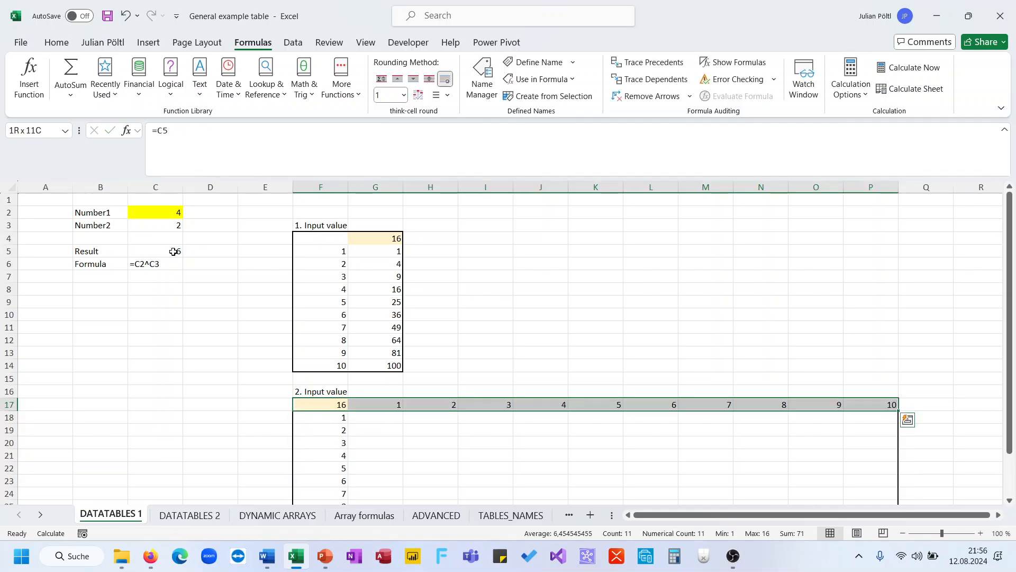
pyautogui.hotkey('ctrl', 'shift', 'Down')
pyautogui.scroll(1, 311, 306)
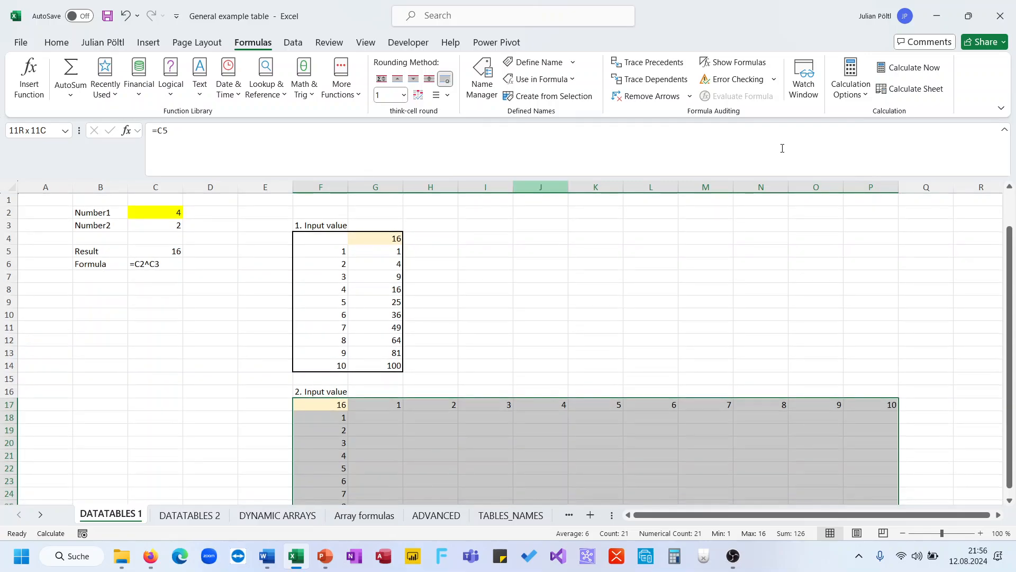
pyautogui.moveTo(728, 178); pyautogui.dragTo(728, 140)
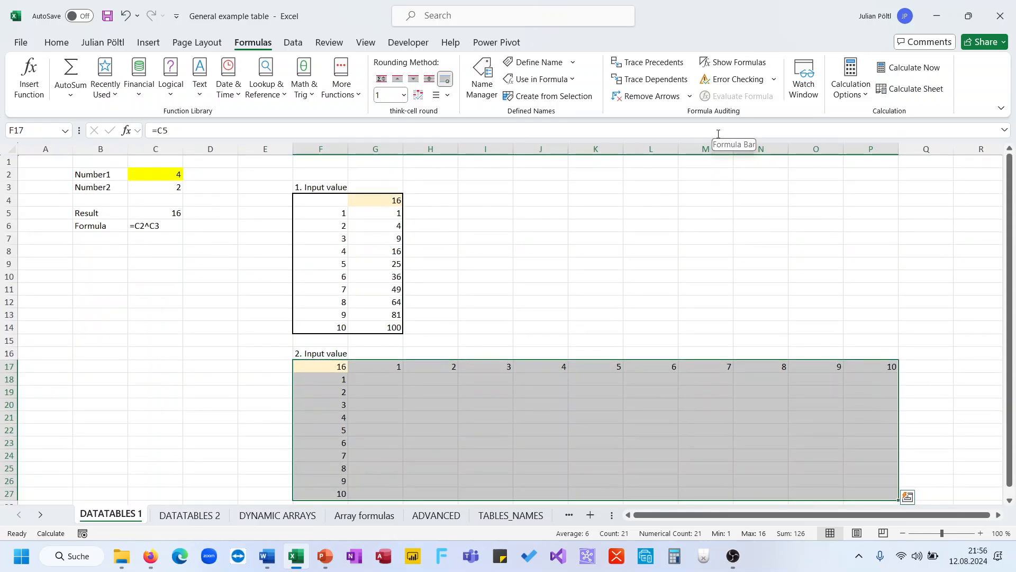
pyautogui.click(295, 43)
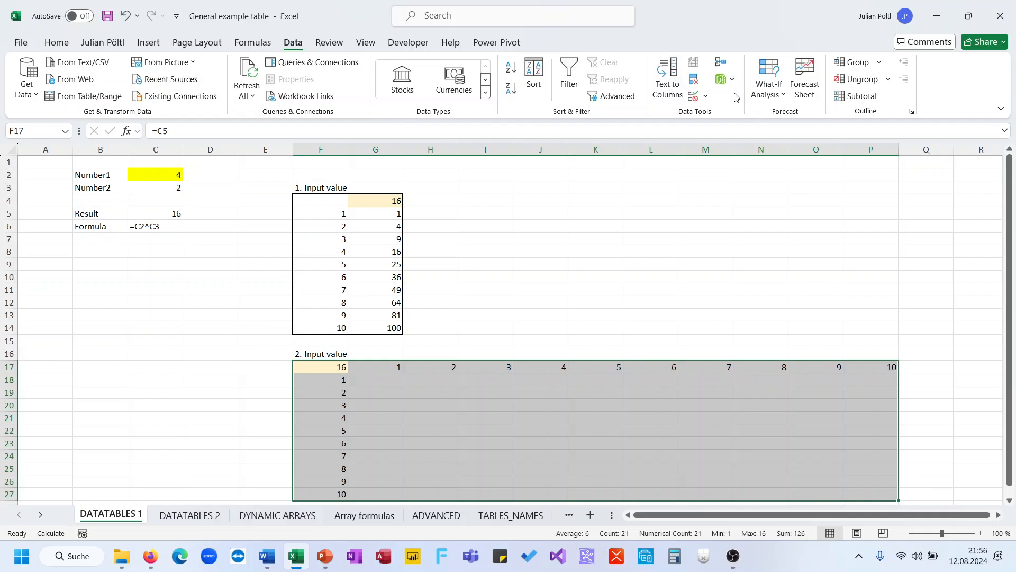
# Create a data table on F17:P27 with row input C3 and column input C2, filling G18:P27.
pyautogui.click(772, 91)
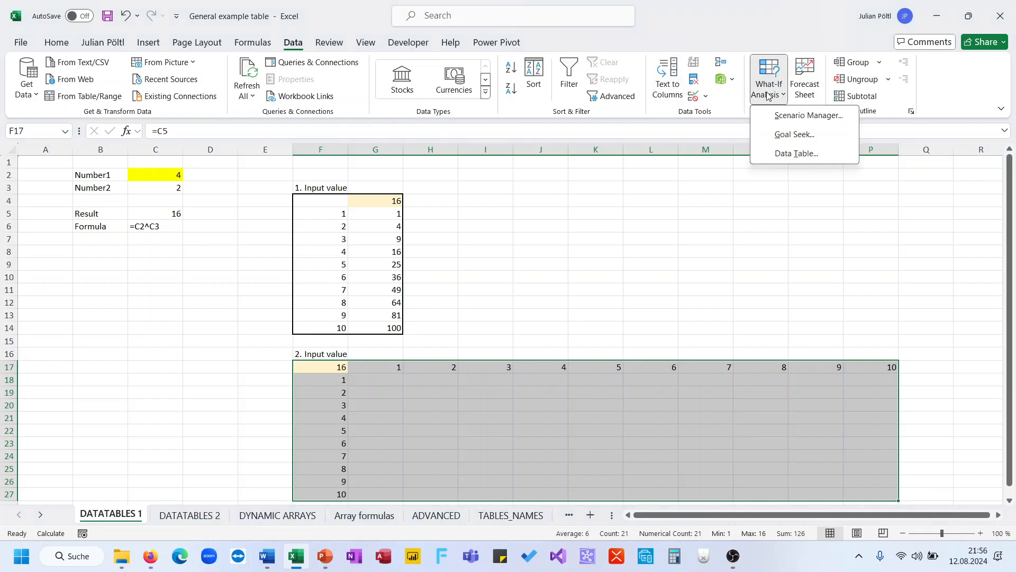
pyautogui.click(788, 153)
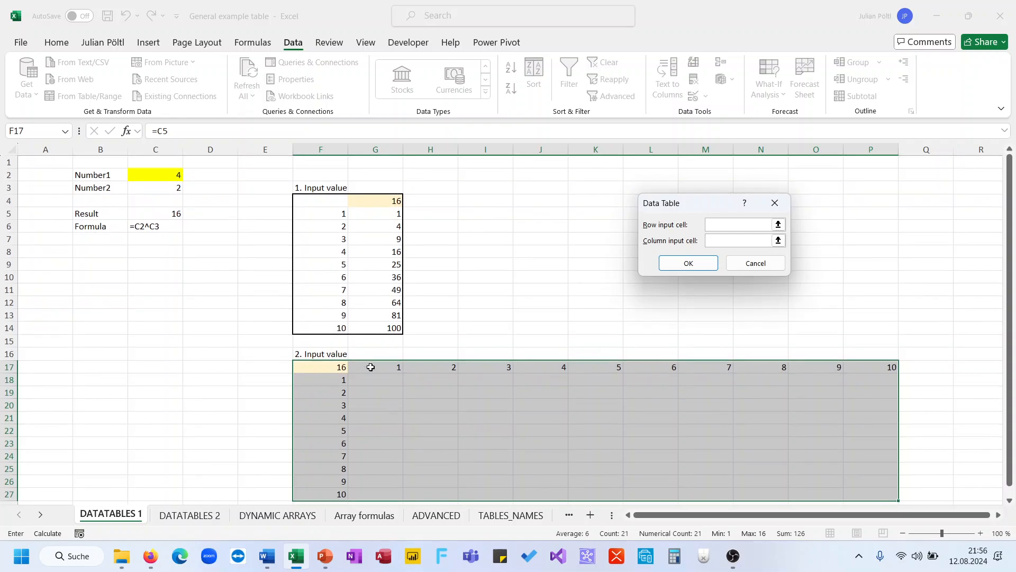
pyautogui.click(171, 188)
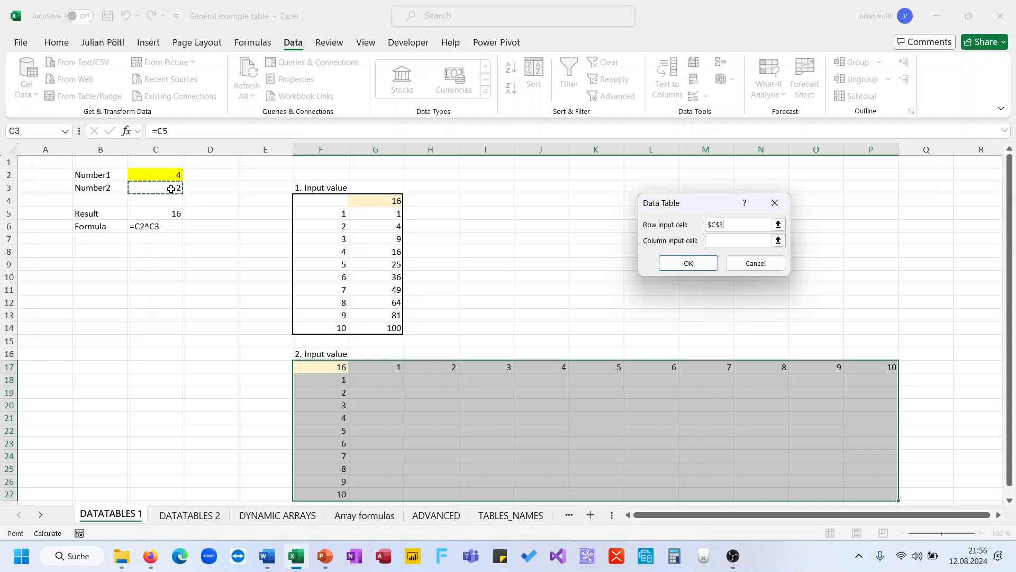
pyautogui.click(719, 242)
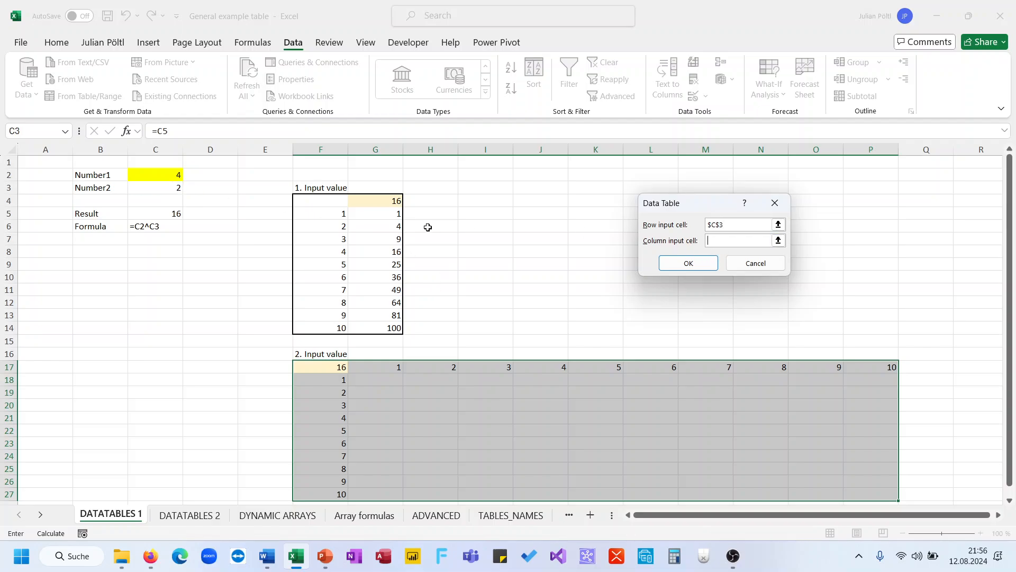
pyautogui.click(173, 171)
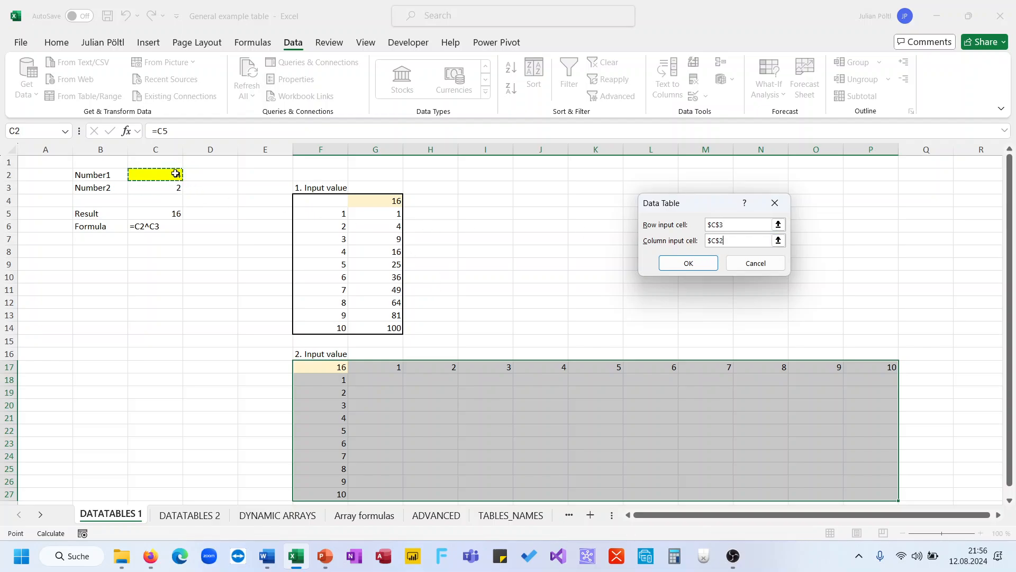
pyautogui.click(688, 263)
pyautogui.scroll(-1, 529, 360)
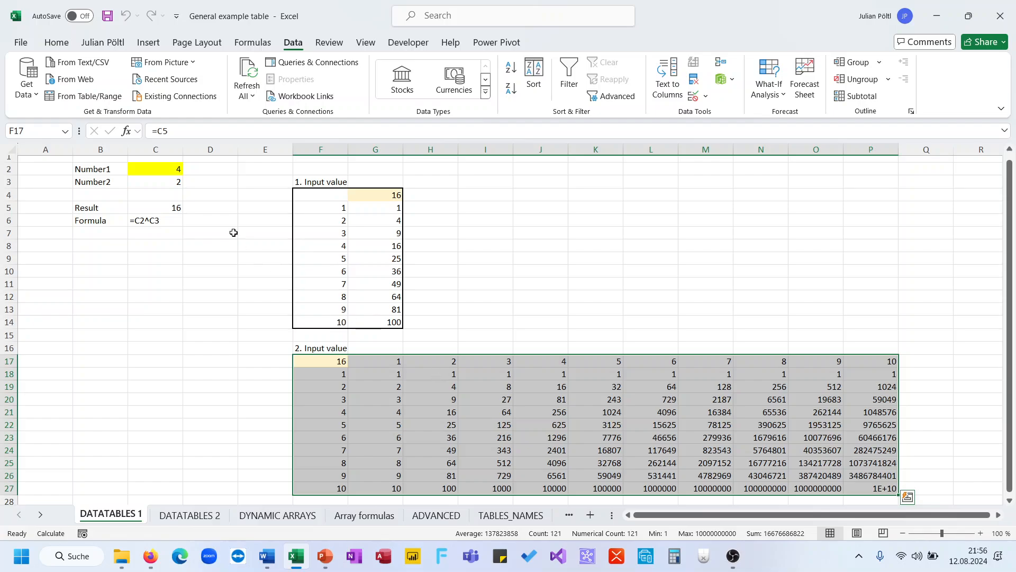
# Fill result cell H22 yellow.
pyautogui.click(449, 423)
pyautogui.click(57, 42)
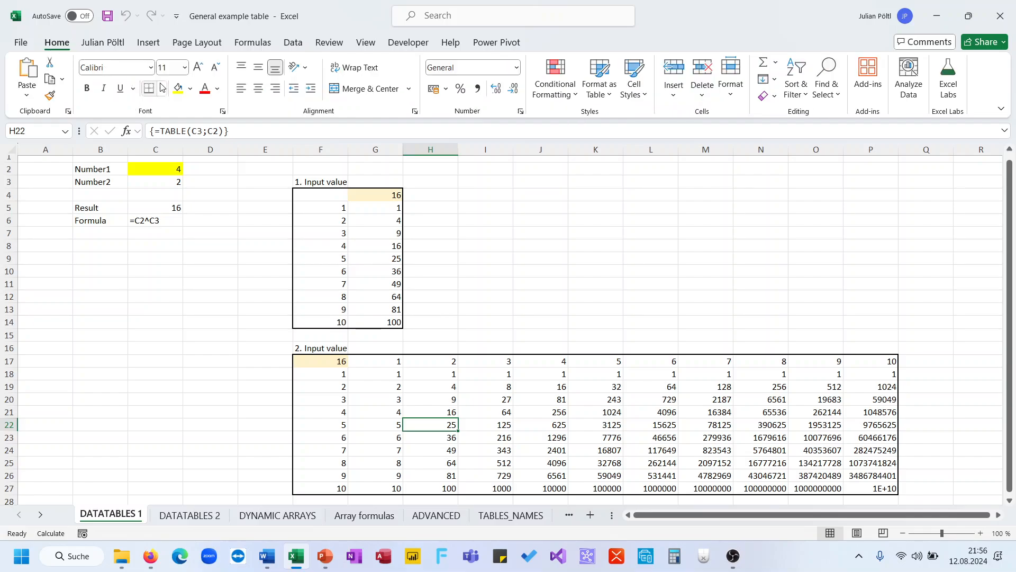
pyautogui.click(178, 88)
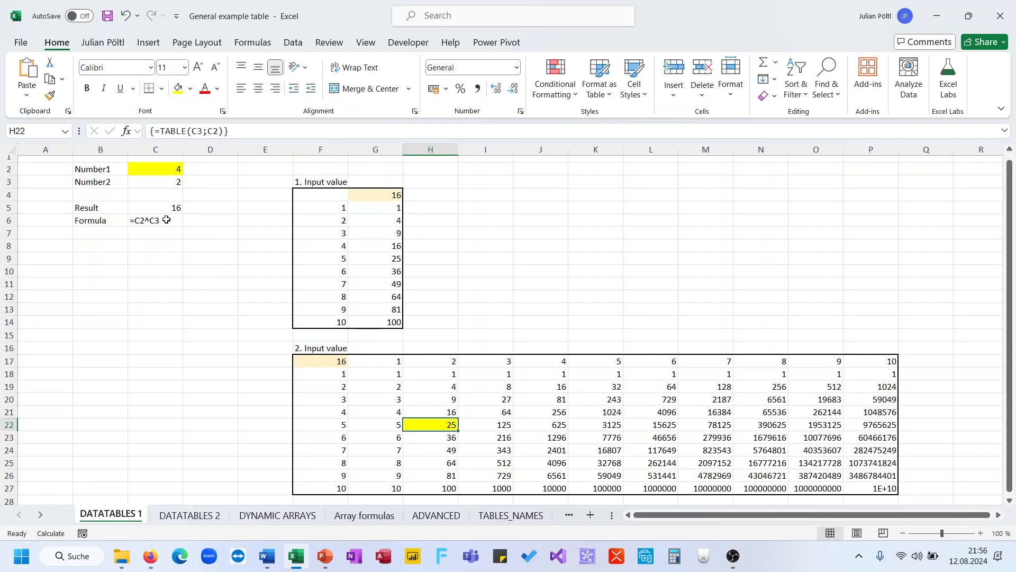
# Change Number1 in C2 to 5 so the tables recalculate.
pyautogui.click(162, 170)
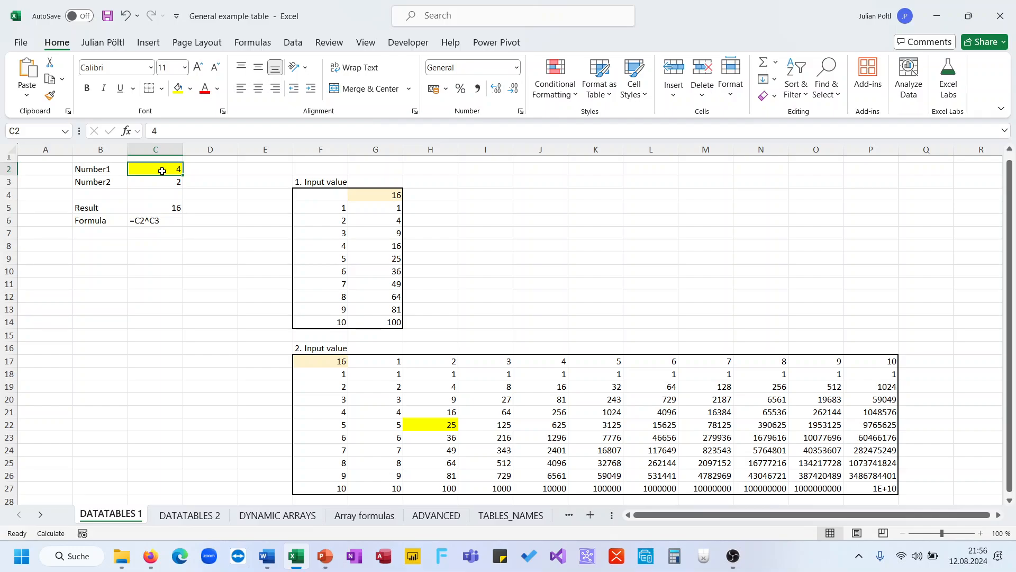
pyautogui.write('5')
pyautogui.press('Return')
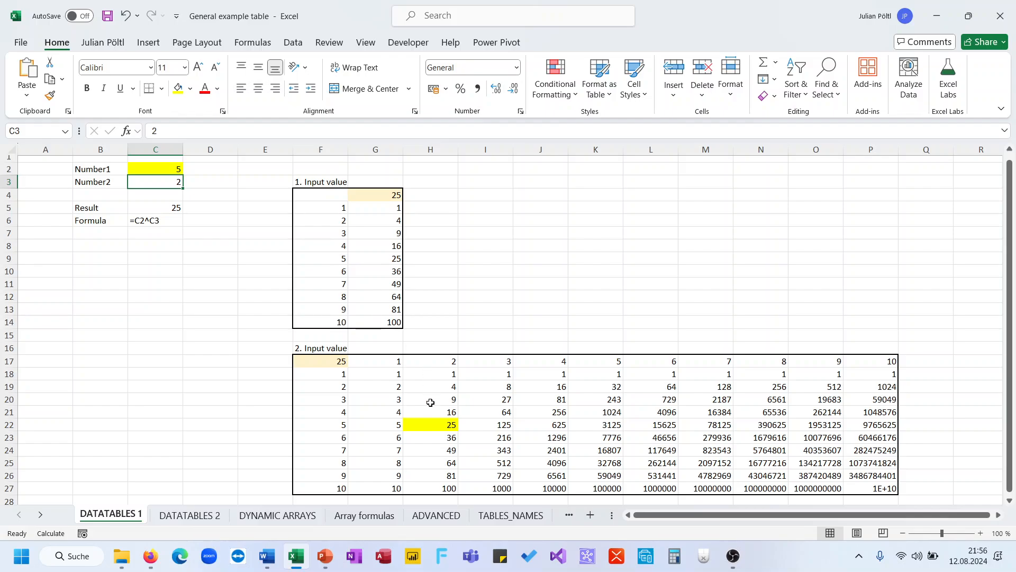
# Try moving H22 out of the data table and dismiss the cannot-change warning.
pyautogui.click(432, 424)
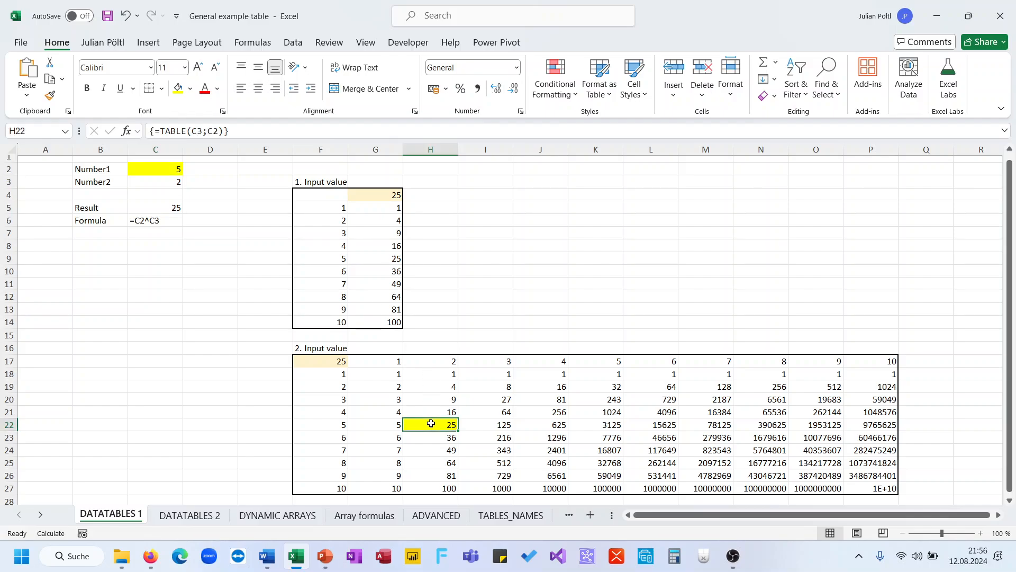
pyautogui.moveTo(431, 423); pyautogui.dragTo(265, 459)
pyautogui.press('Return')
pyautogui.hotkey('alt', 'Tab')
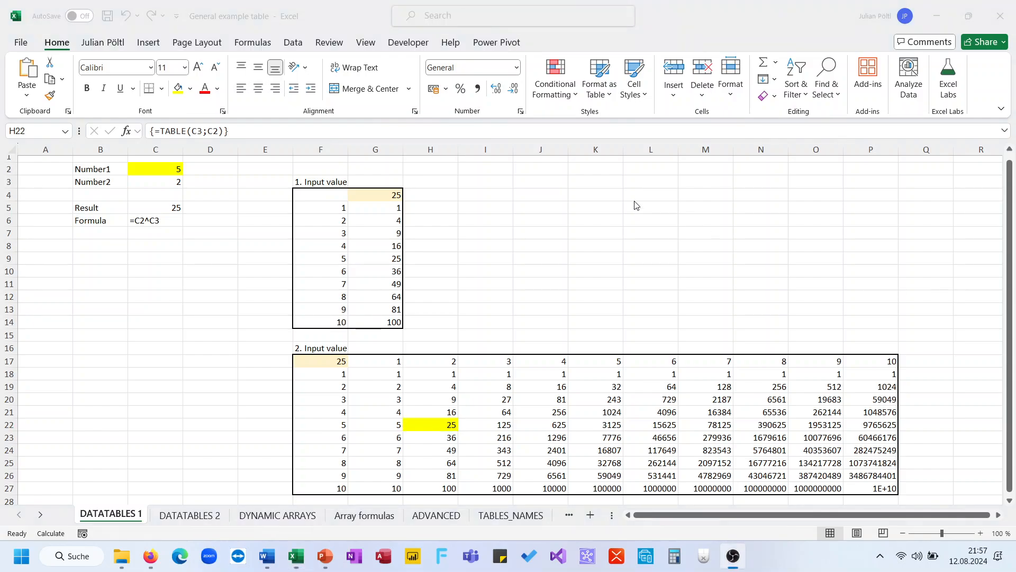
pyautogui.hotkey('alt', 'Tab')
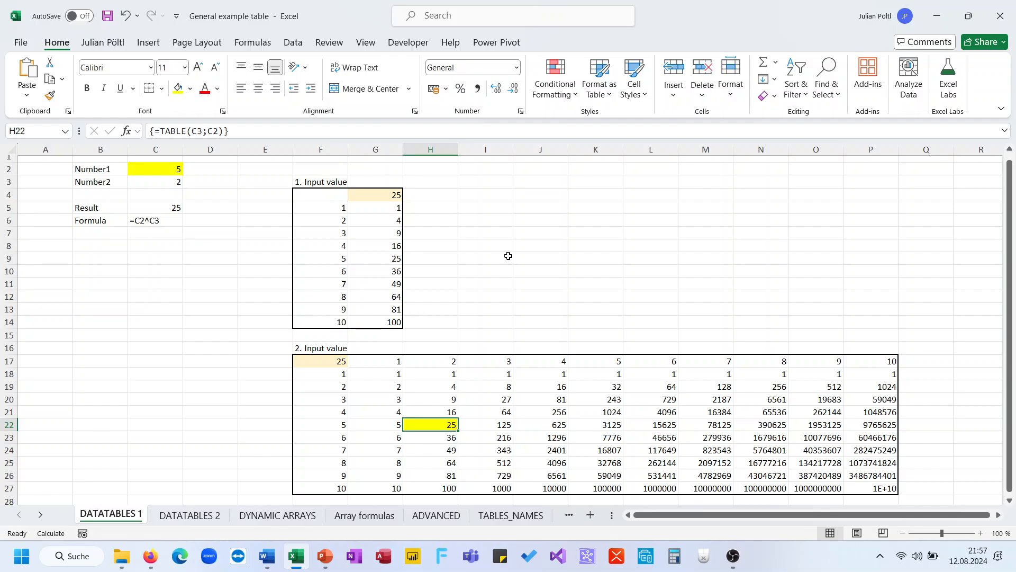
# Open the DATATABLES 2 sheet and inspect the g1 growth rate and target price formula in J36.
pyautogui.click(210, 517)
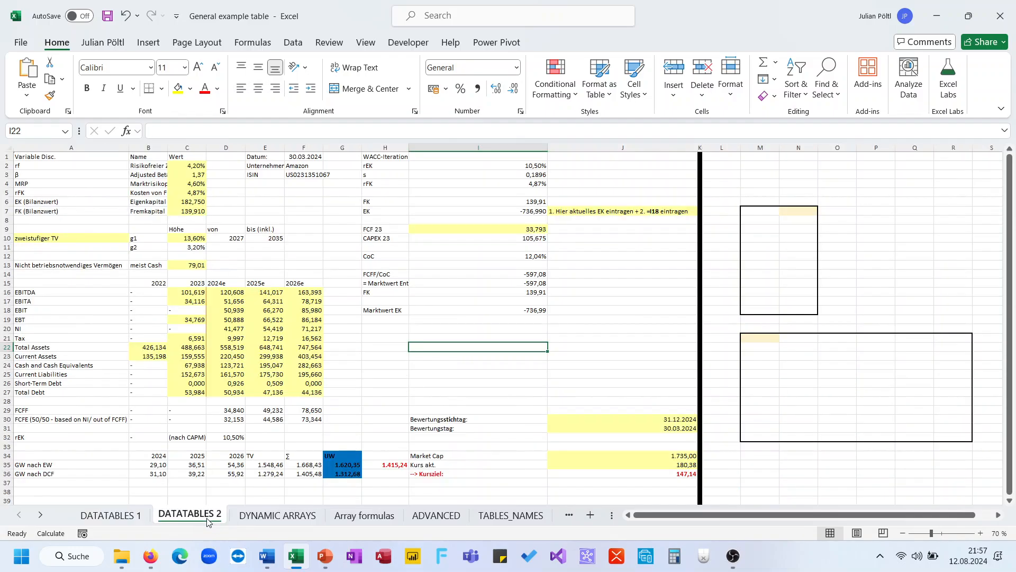
pyautogui.scroll(-6, 328, 257)
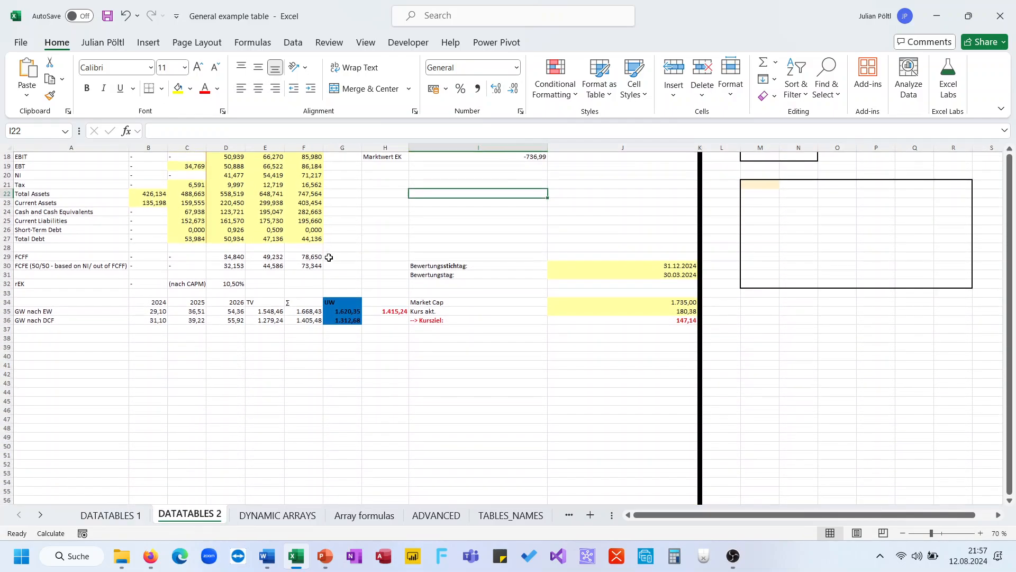
pyautogui.scroll(6, 328, 257)
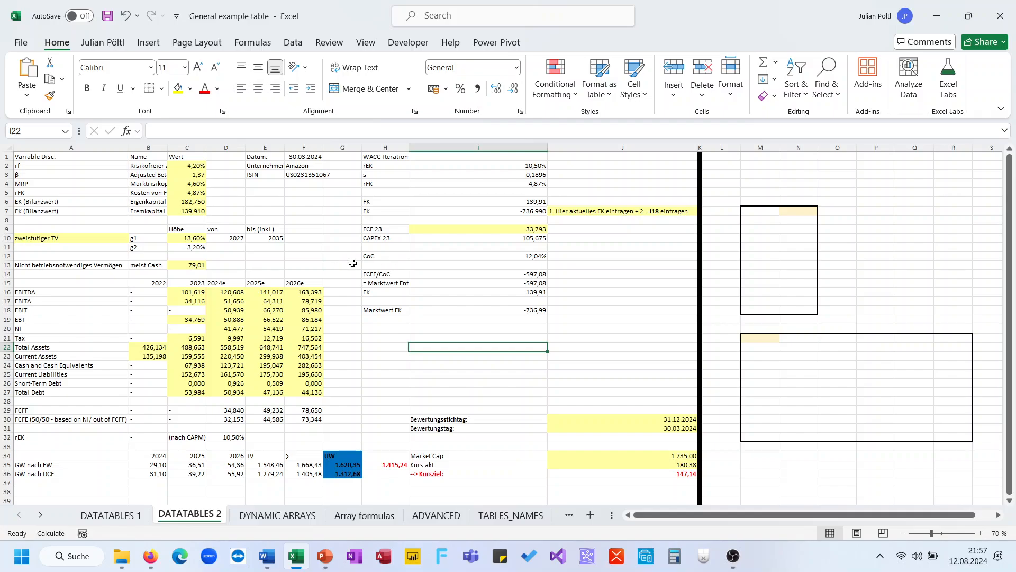
pyautogui.click(191, 236)
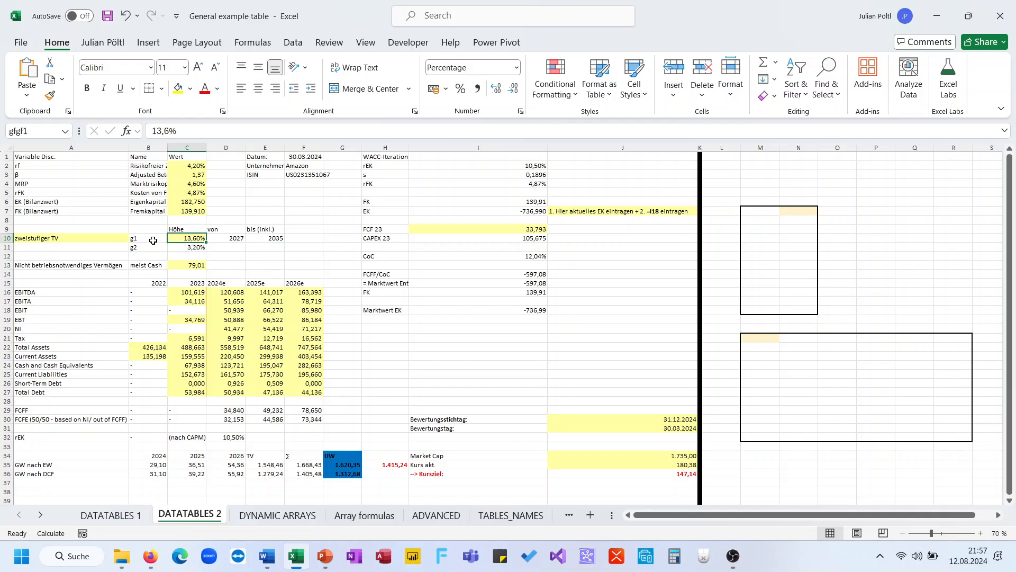
pyautogui.moveTo(151, 239); pyautogui.dragTo(255, 250)
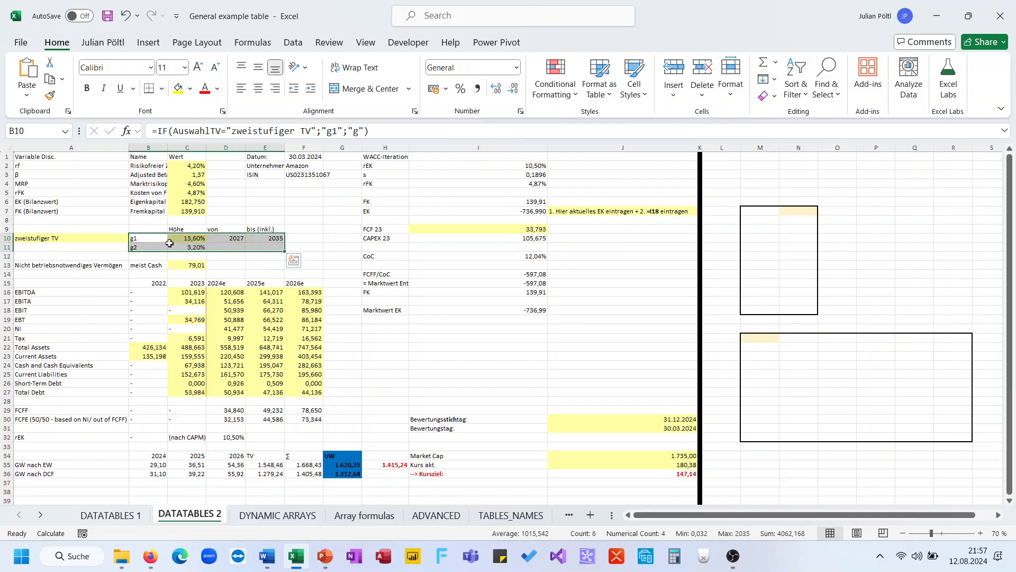
pyautogui.click(185, 238)
pyautogui.click(640, 474)
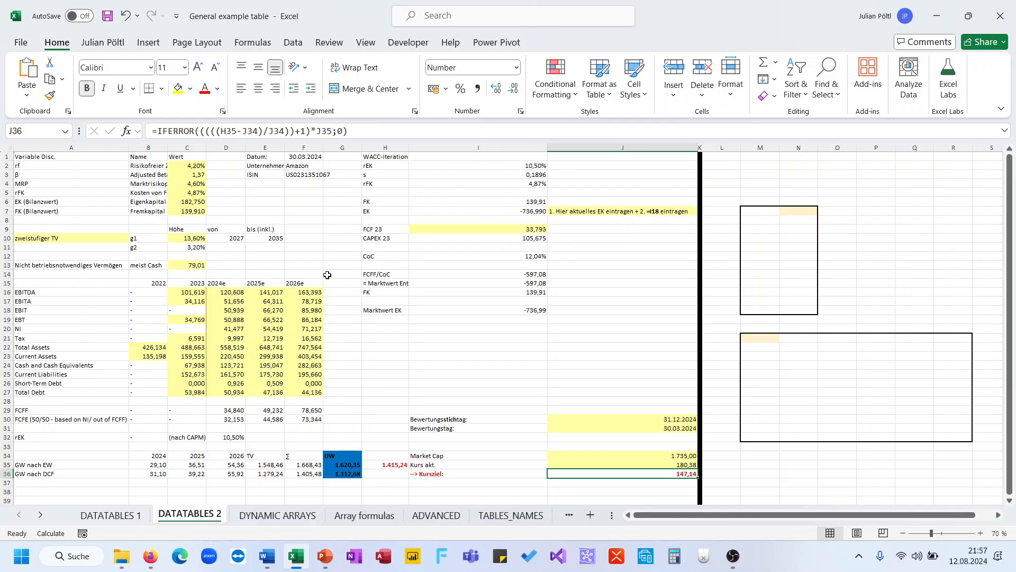
# Try g1 growth rates of 10% and 11%, pasting the resulting target price into P8 as a value.
pyautogui.click(194, 238)
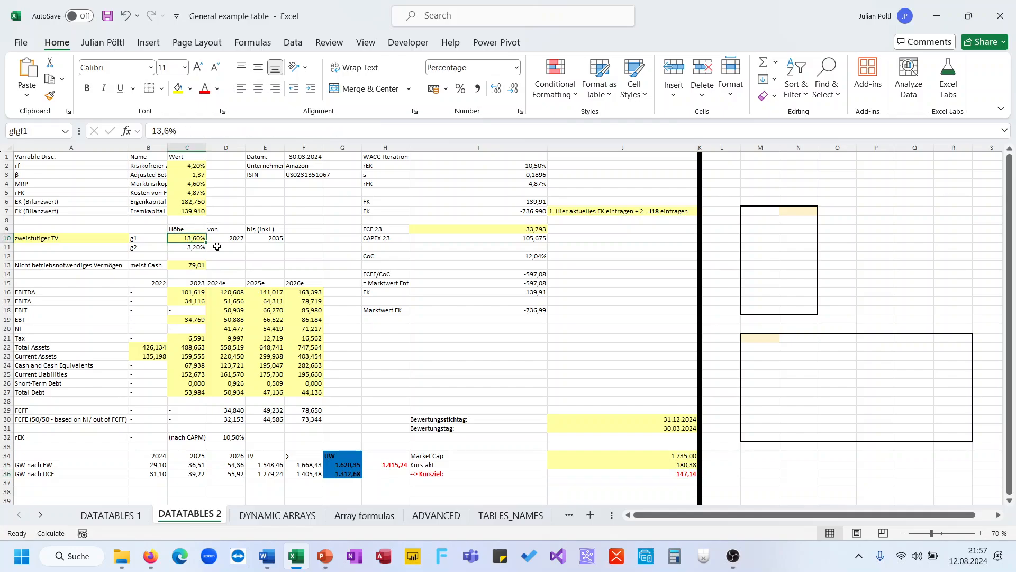
pyautogui.write('10')
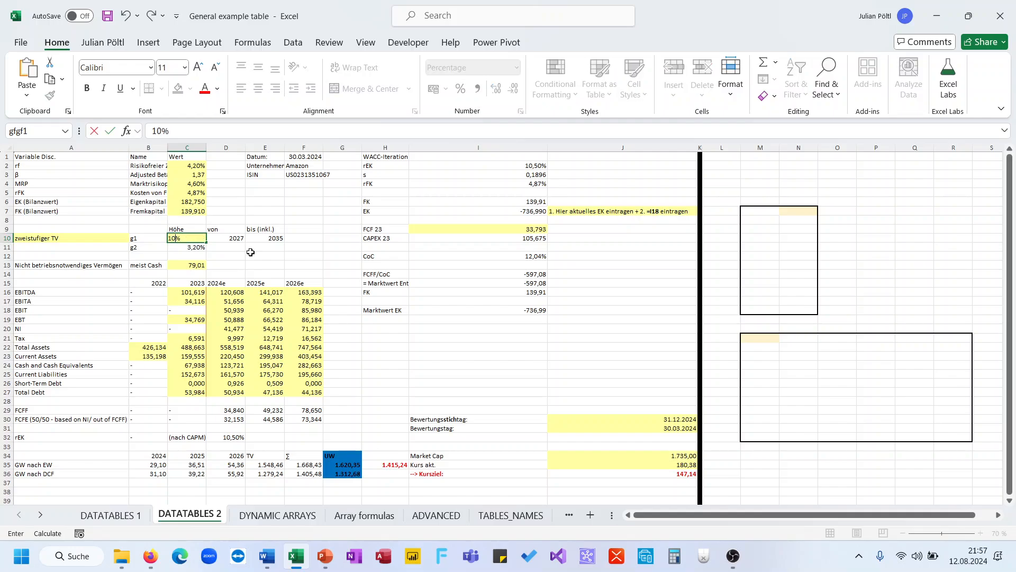
pyautogui.hotkey('ctrl', 'Return')
pyautogui.write('11')
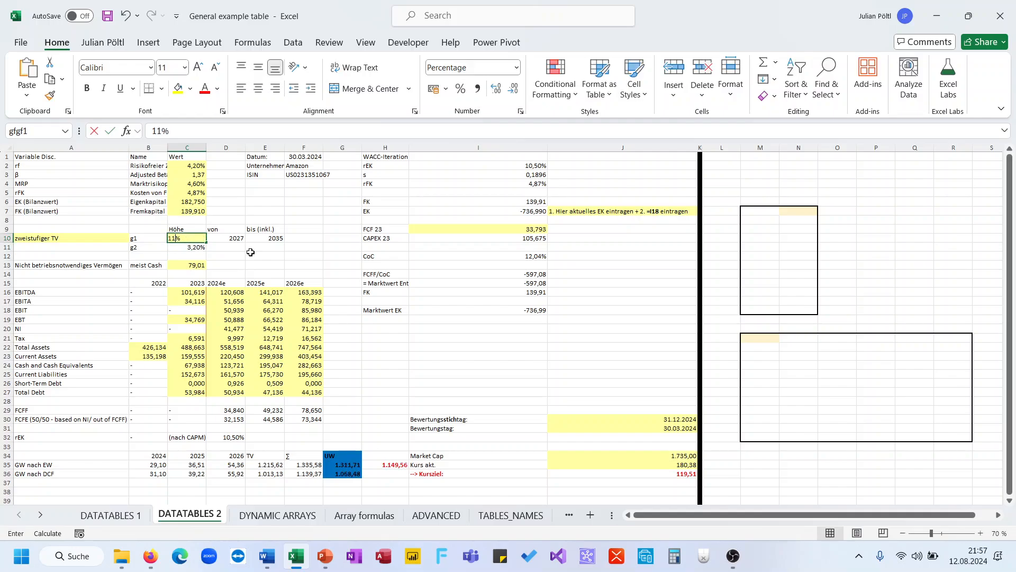
pyautogui.press('Return')
pyautogui.click(183, 239)
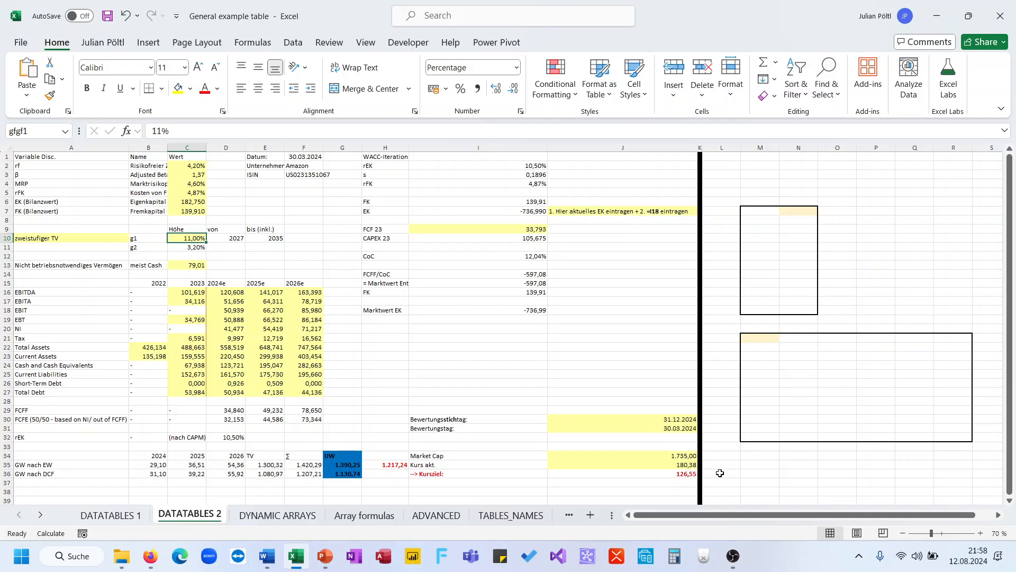
pyautogui.click(682, 474)
pyautogui.hotkey('ctrl', 'c')
pyautogui.click(891, 216)
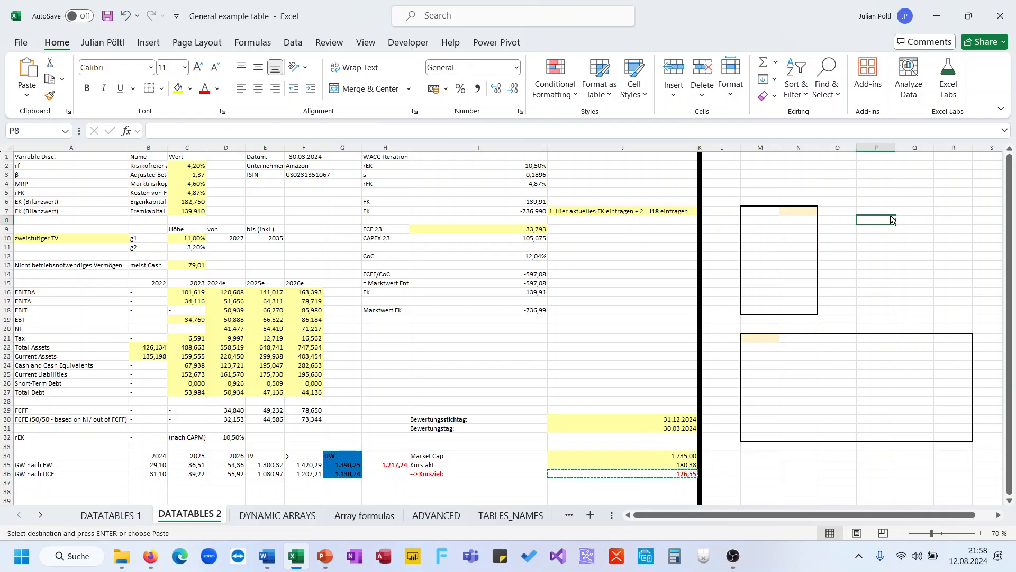
pyautogui.hotkey('ctrl', 'shift', 'v')
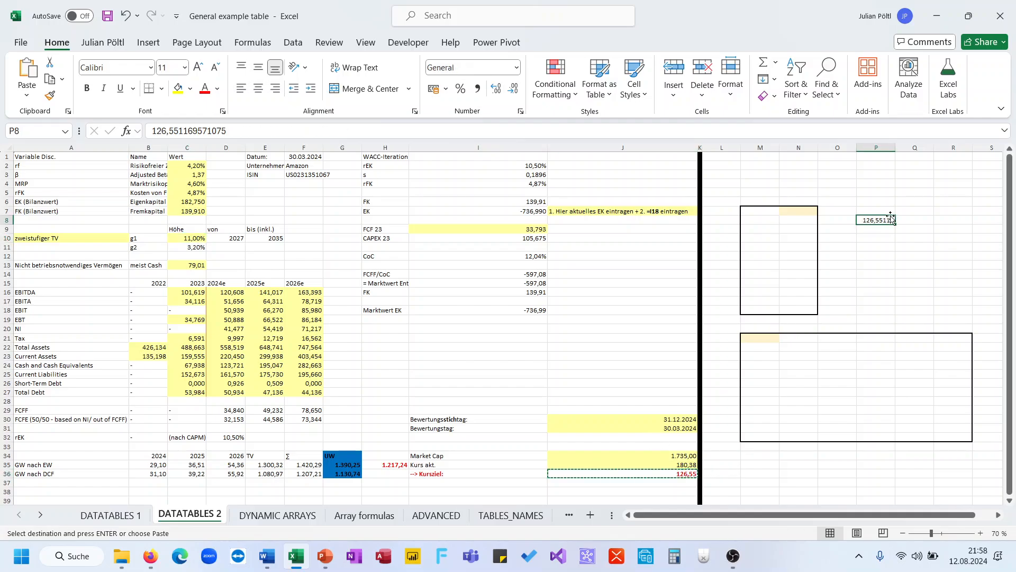
# Change g1 again, paste the new target price into P9, then clear the test values in column P.
pyautogui.click(186, 239)
pyautogui.write('2')
pyautogui.press('Return')
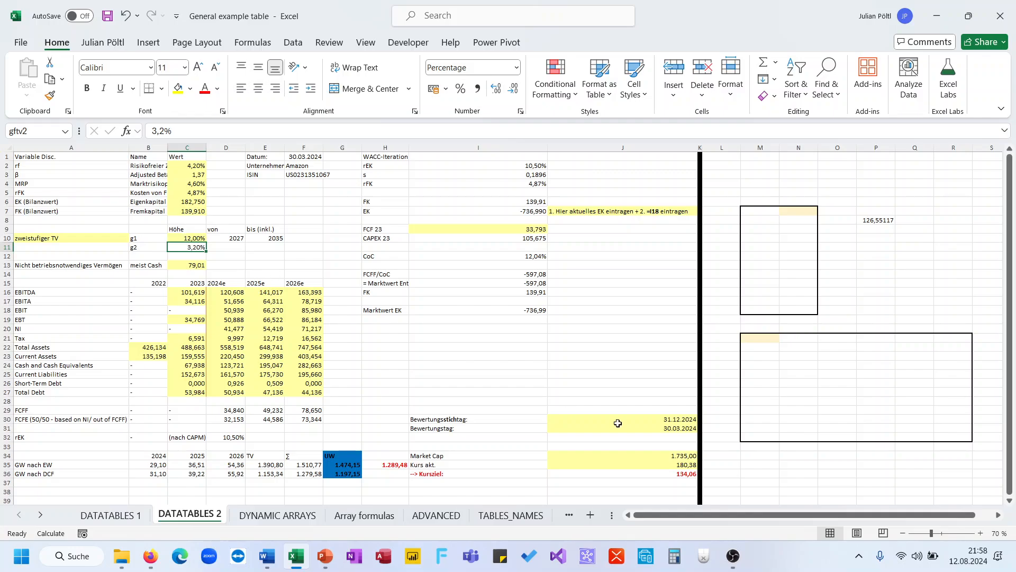
pyautogui.click(680, 476)
pyautogui.hotkey('ctrl', 'c')
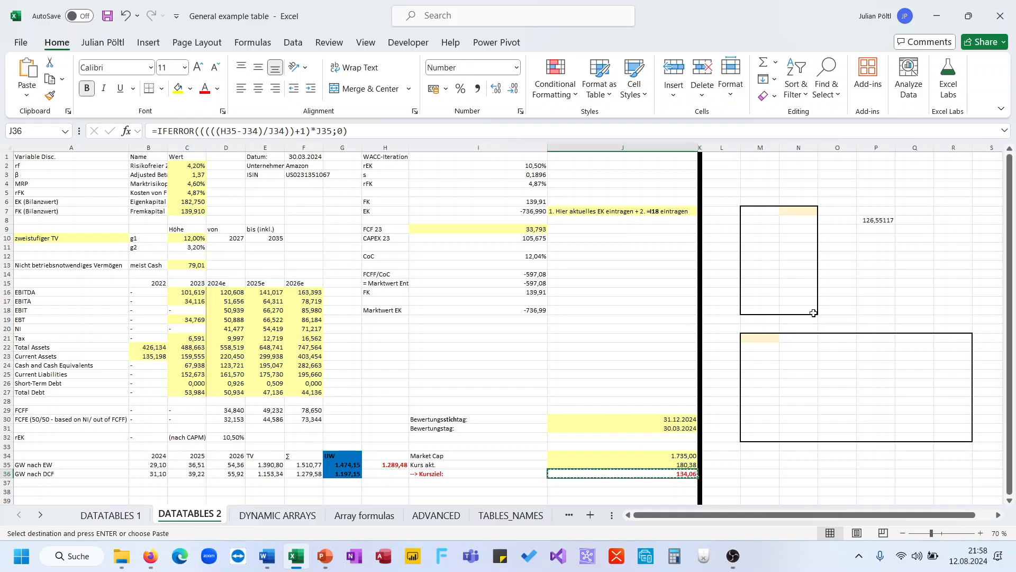
pyautogui.click(879, 228)
pyautogui.hotkey('ctrl', 'shift', 'v')
pyautogui.moveTo(871, 214); pyautogui.dragTo(873, 239)
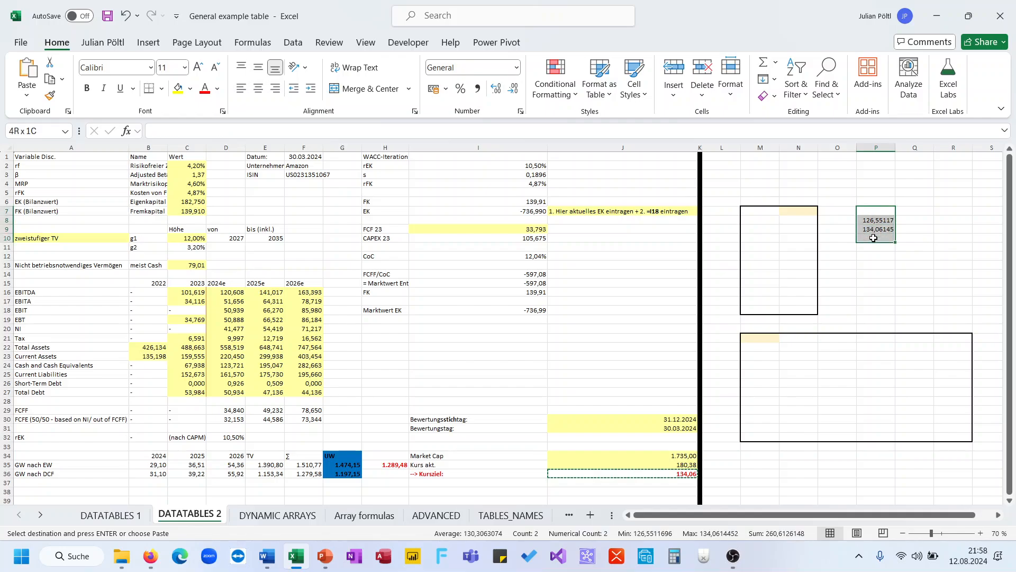
pyautogui.press('Delete')
# Enter =SEQUENCE(11;;2%;1%) in M8 to list growth rates 2% to 12%.
pyautogui.click(760, 219)
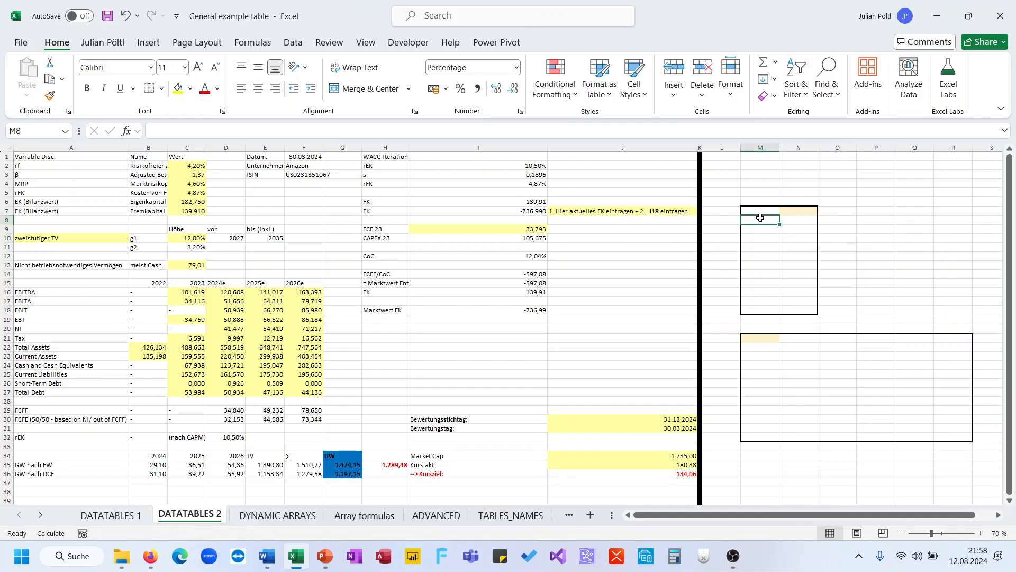
pyautogui.write('=se')
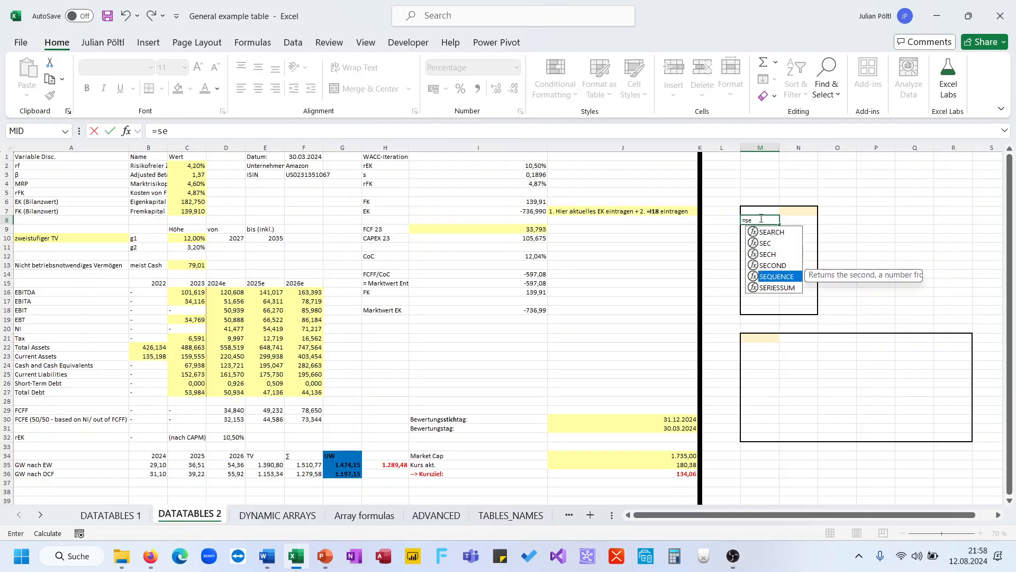
pyautogui.press('Tab')
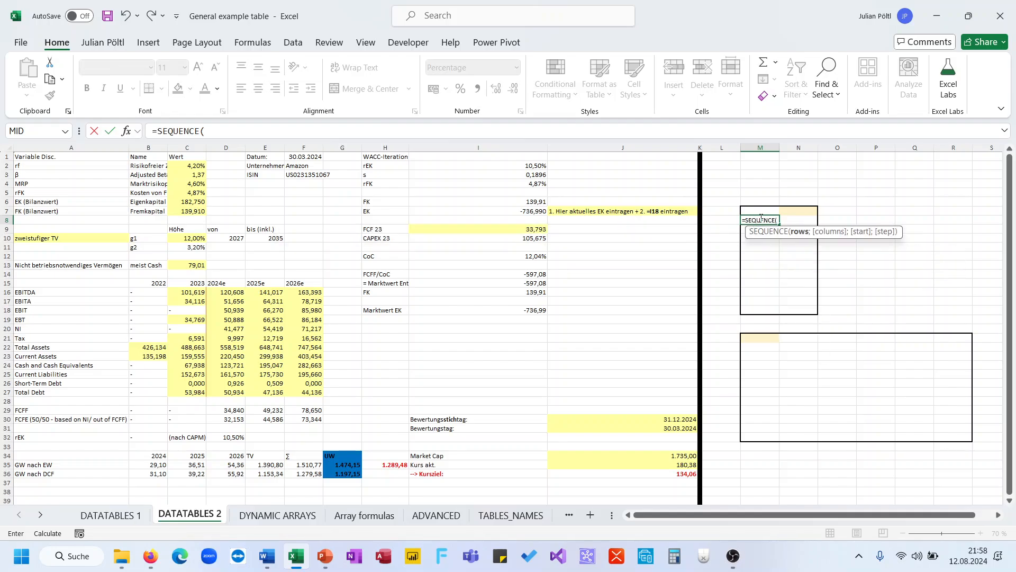
pyautogui.press('Escape')
pyautogui.moveTo(772, 309); pyautogui.dragTo(768, 221)
pyautogui.click(768, 222)
pyautogui.write('=se')
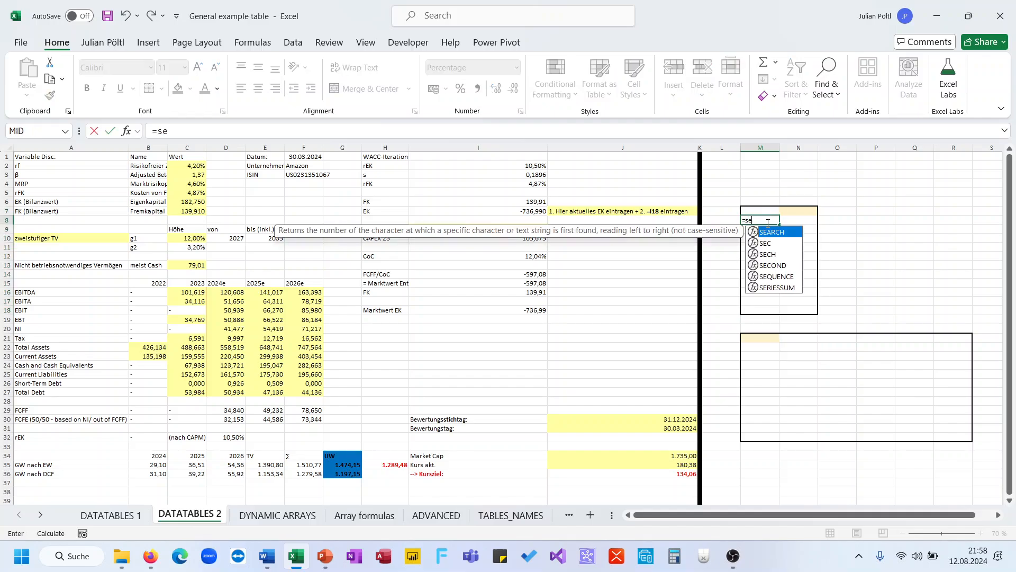
pyautogui.press('Down')
pyautogui.press('Down')
pyautogui.press('Down')
pyautogui.press('Down')
pyautogui.press('Tab')
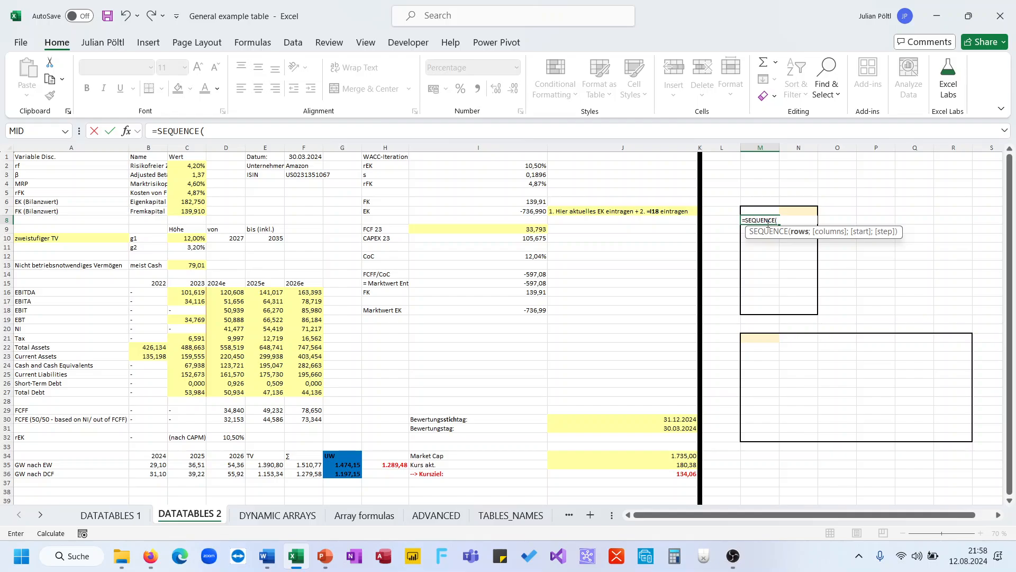
pyautogui.write('11;;2%')
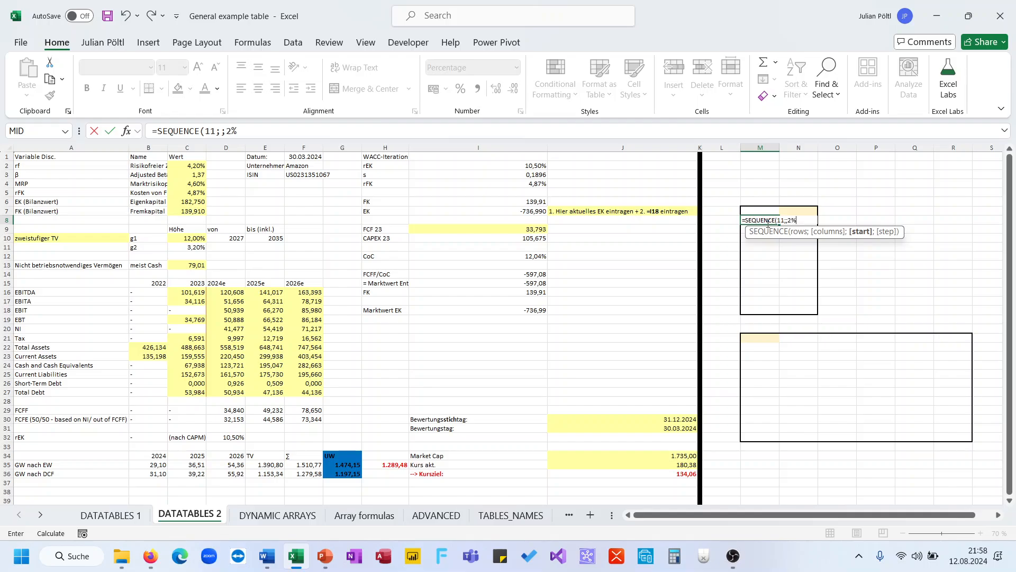
pyautogui.write(';1%')
pyautogui.hotkey('ctrl', 'Return')
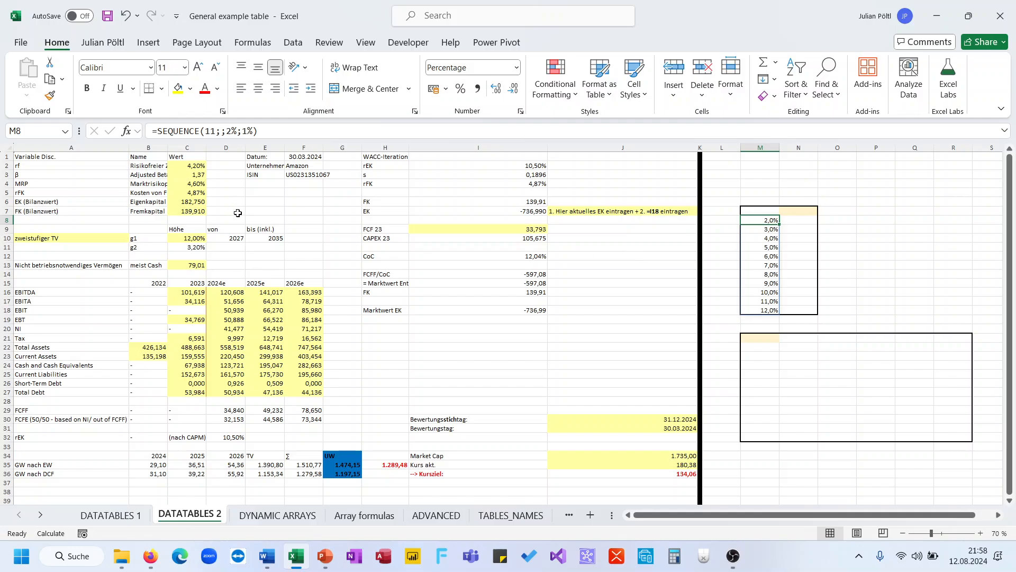
# Link N7 to the target price in J36 and select the table range M7:N18.
pyautogui.click(217, 241)
pyautogui.click(198, 239)
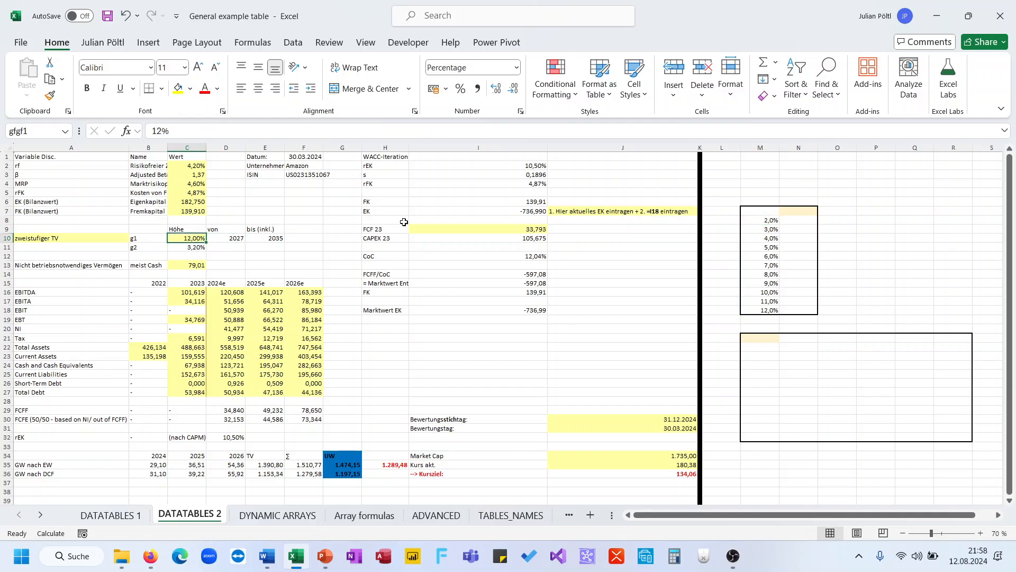
pyautogui.click(803, 211)
pyautogui.write(')')
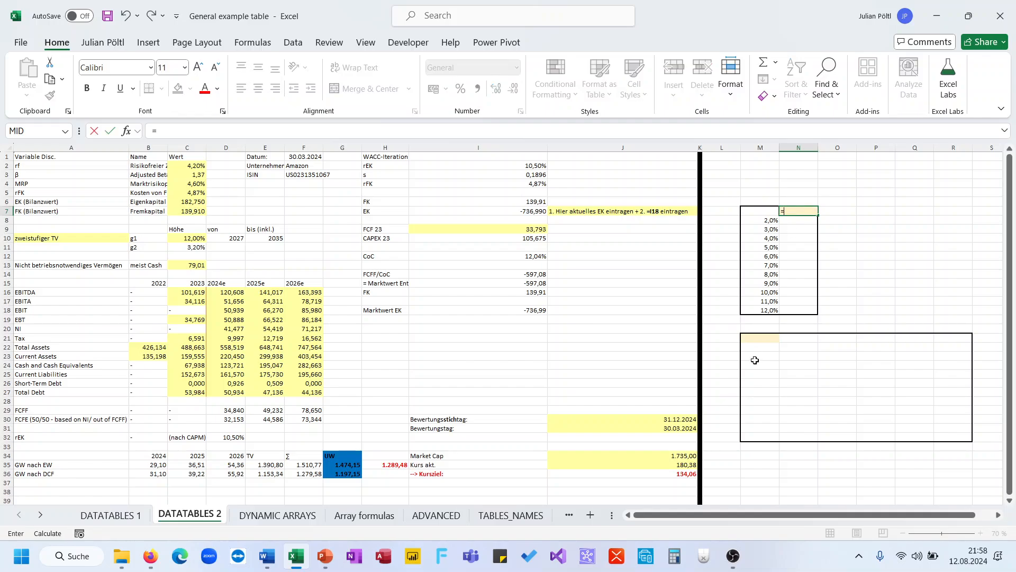
pyautogui.click(674, 474)
pyautogui.press('Return')
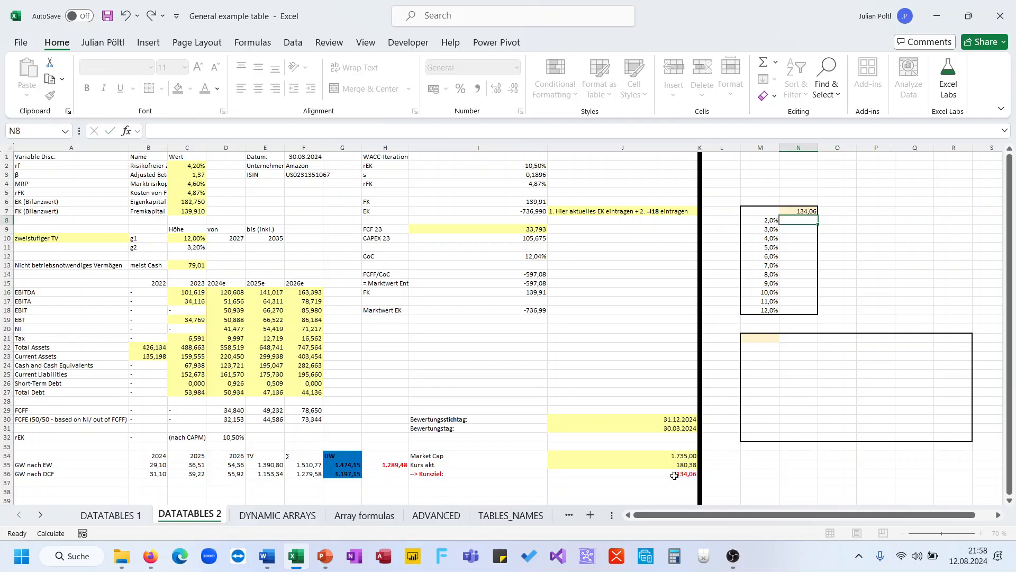
pyautogui.click(775, 211)
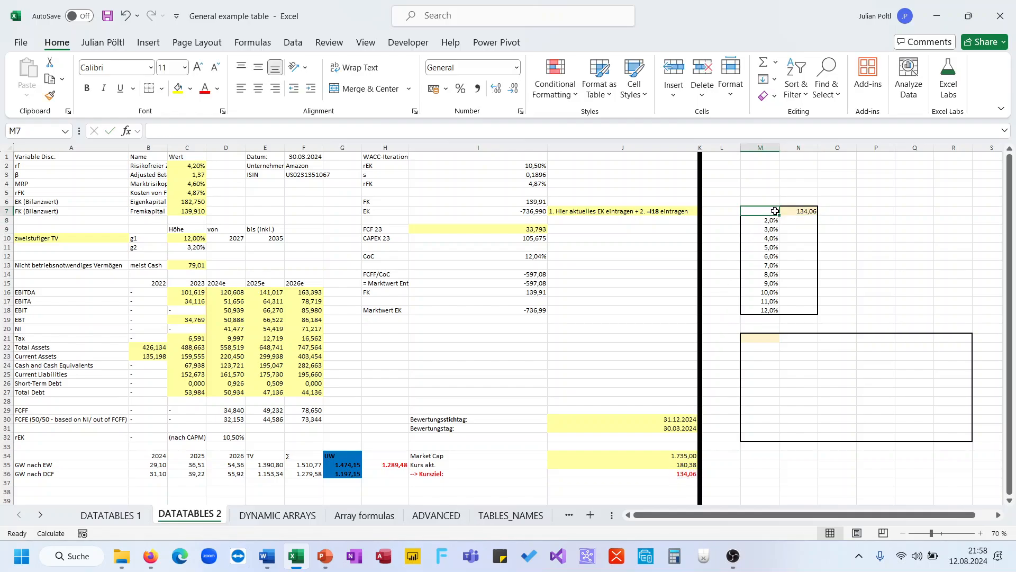
pyautogui.hotkey('ctrl', 'shift', 'Right')
pyautogui.hotkey('ctrl', 'shift', 'Down')
pyautogui.hotkey('ctrl', 'shift', 'Down')
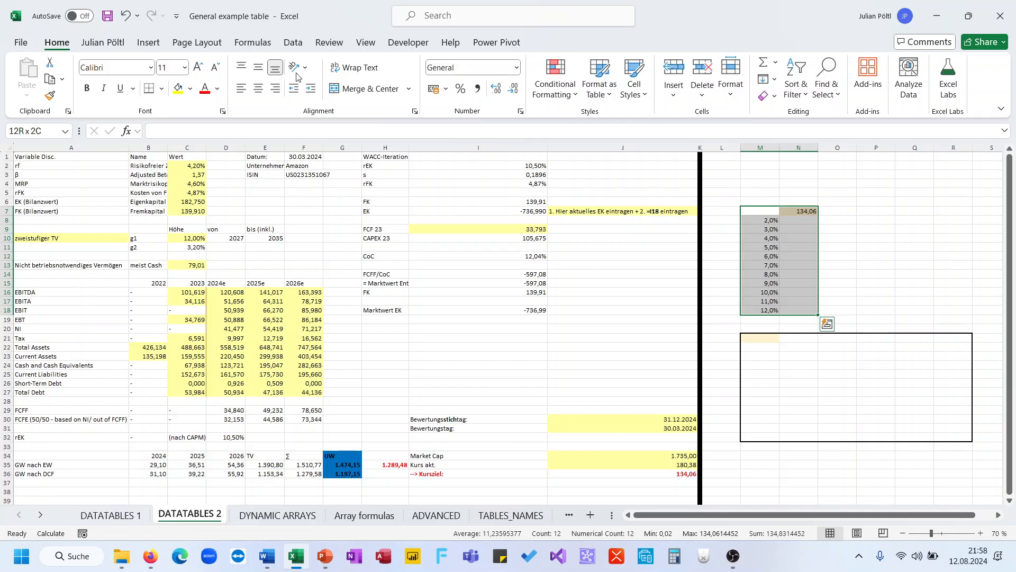
# Build a one-variable data table in column N with C10 as the column input cell.
pyautogui.click(293, 42)
pyautogui.click(768, 88)
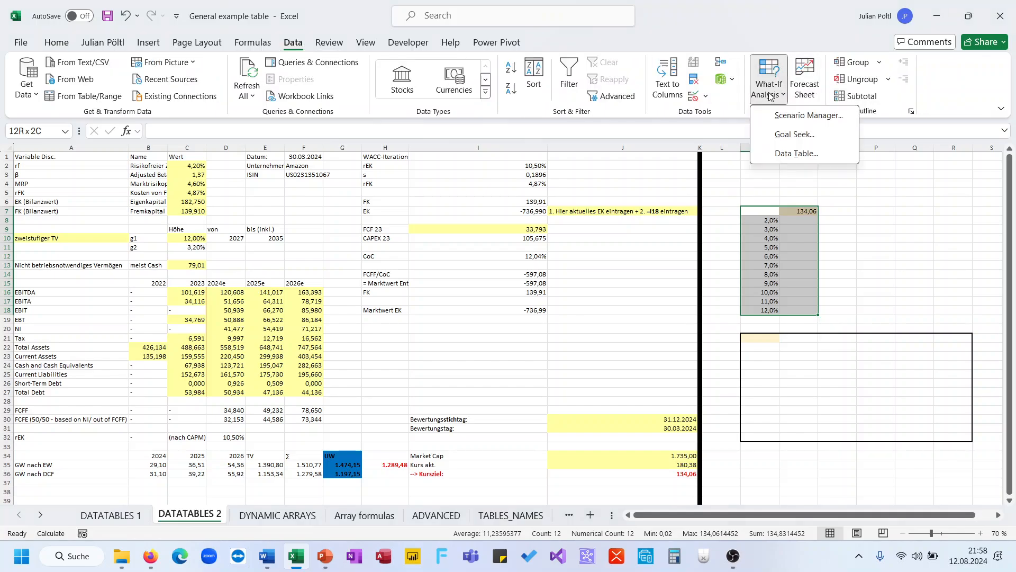
pyautogui.click(792, 157)
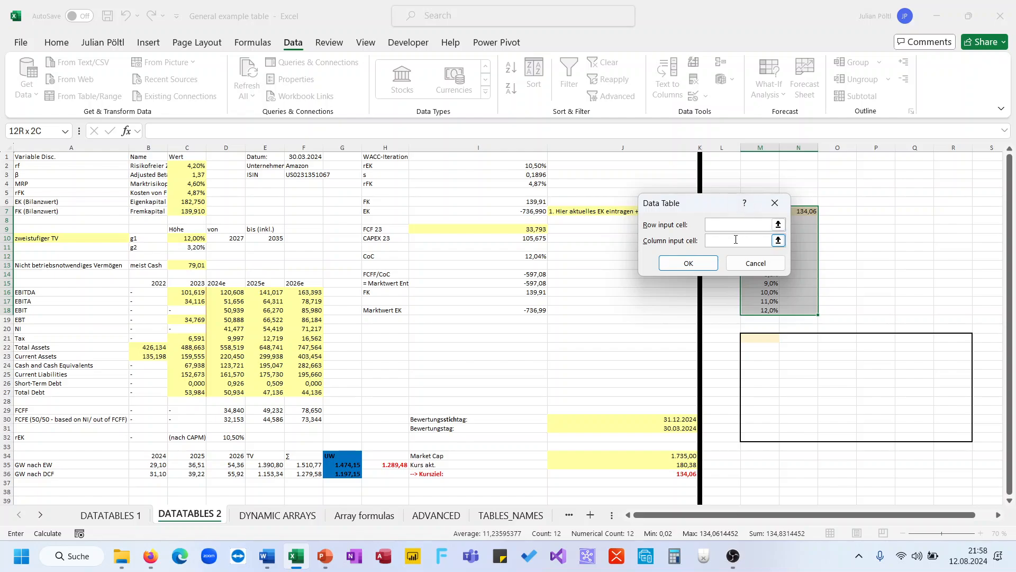
pyautogui.moveTo(715, 213); pyautogui.dragTo(605, 203)
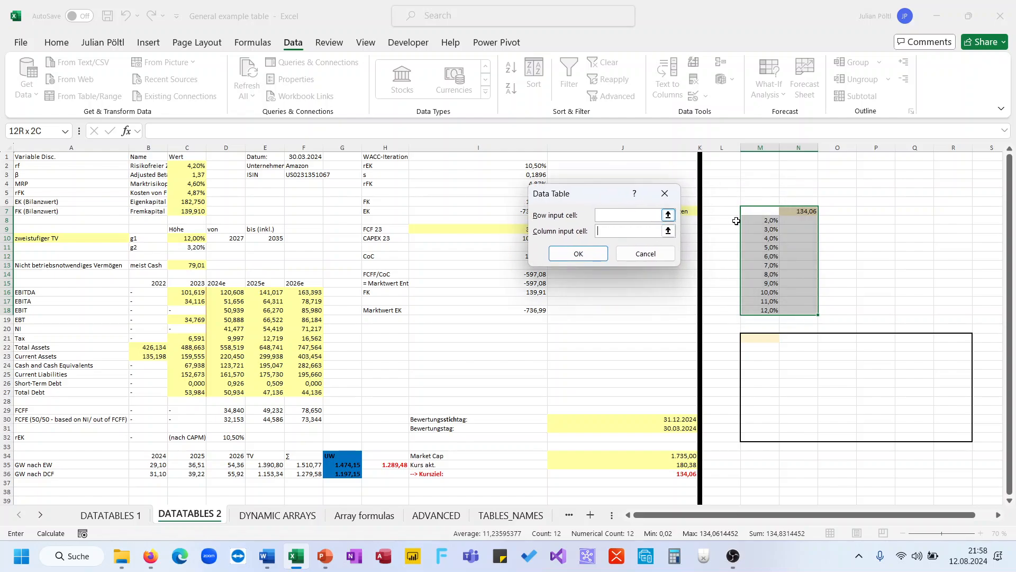
pyautogui.click(635, 231)
pyautogui.click(197, 238)
pyautogui.click(565, 255)
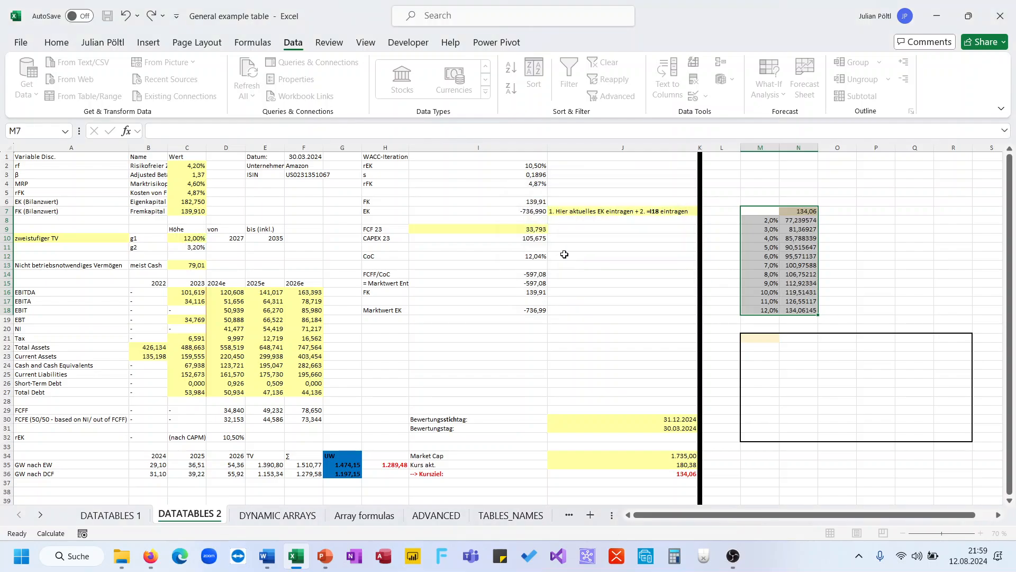
# Format results N8:N18 to two decimals and check the TABLE and SEQUENCE formulas.
pyautogui.click(788, 219)
pyautogui.hotkey('ctrl', 'shift', 'Down')
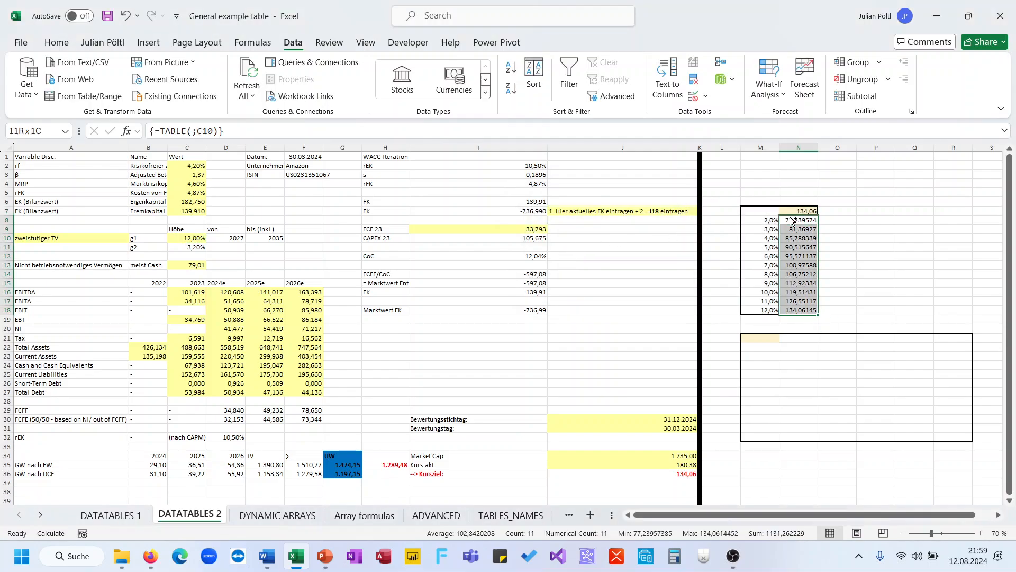
pyautogui.hotkey('ctrl', 'shift', '1')
pyautogui.click(841, 221)
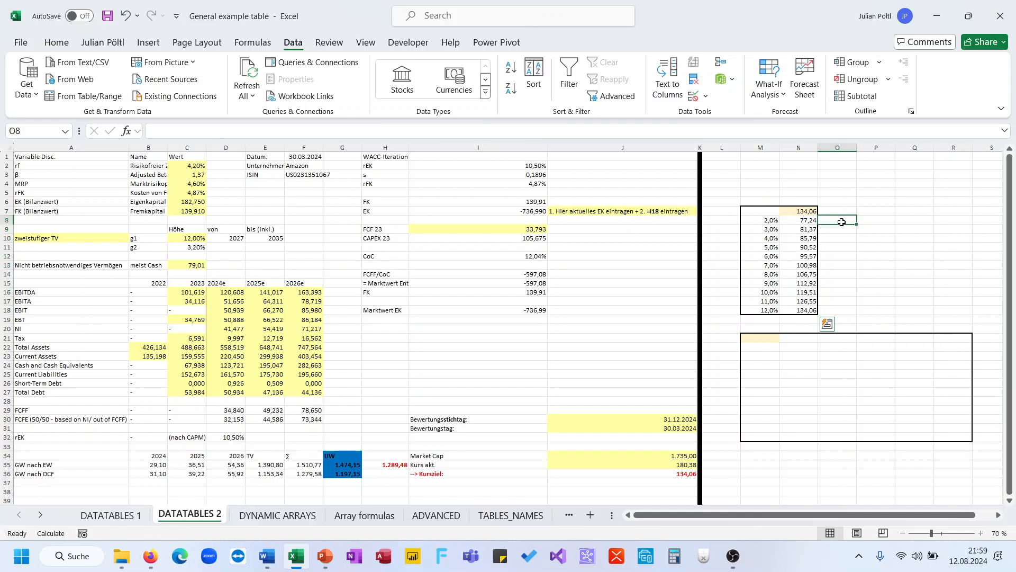
pyautogui.click(805, 223)
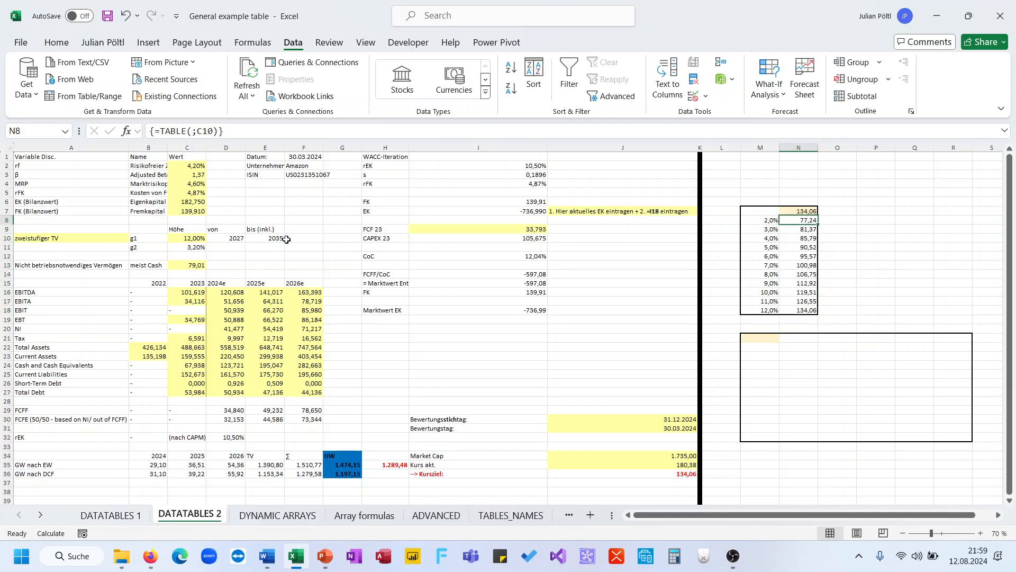
pyautogui.click(768, 222)
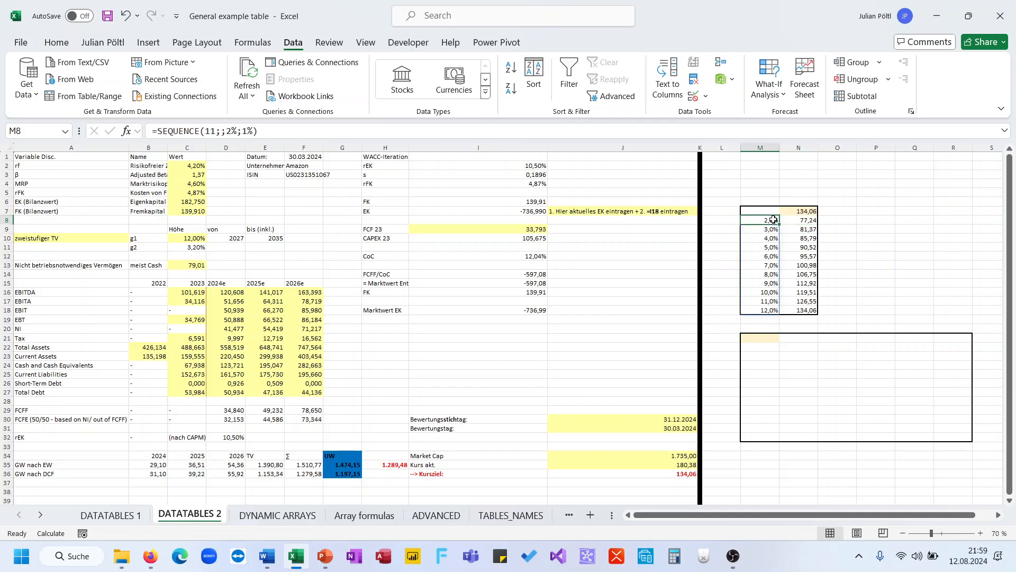
# Set the g1 growth rate in C10 to 2% and copy the target price cell J36.
pyautogui.click(193, 239)
pyautogui.write('2')
pyautogui.press('Return')
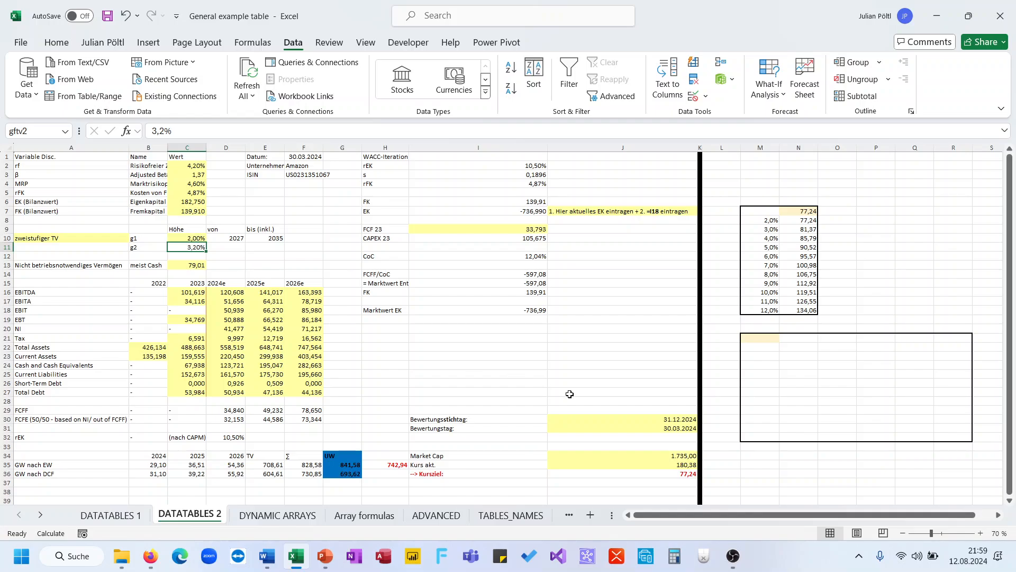
pyautogui.click(662, 469)
pyautogui.hotkey('ctrl', 'c')
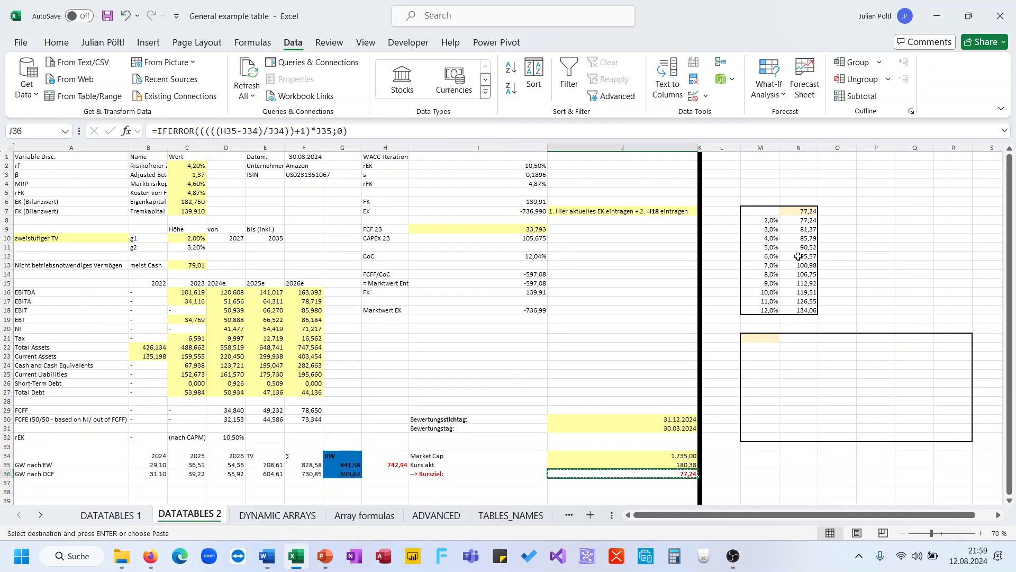
pyautogui.click(795, 214)
pyautogui.click(774, 229)
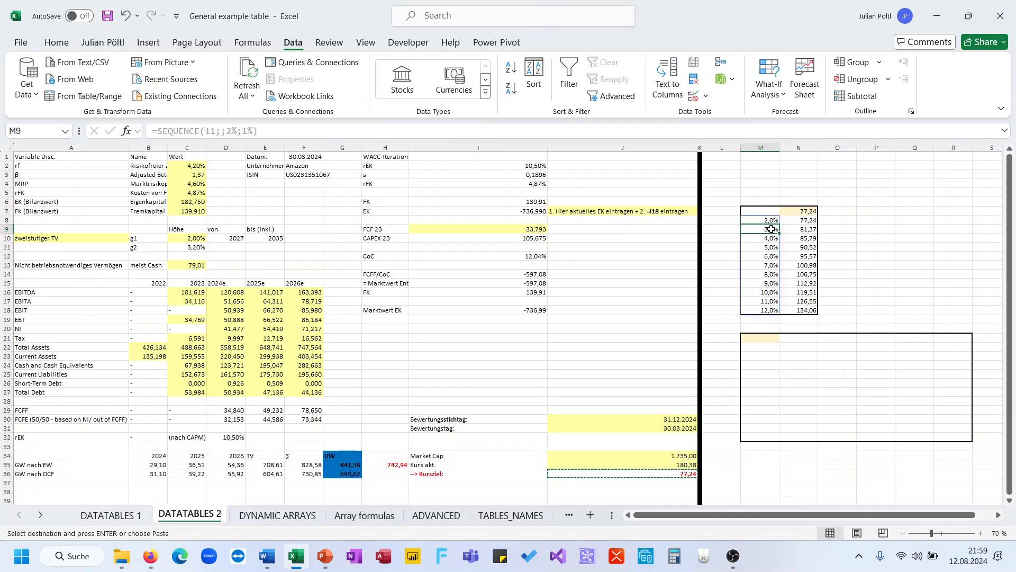
# Set C10 to 3% so the target price reads 81,37, then review forecast figures E18:I31.
pyautogui.click(196, 237)
pyautogui.write('3')
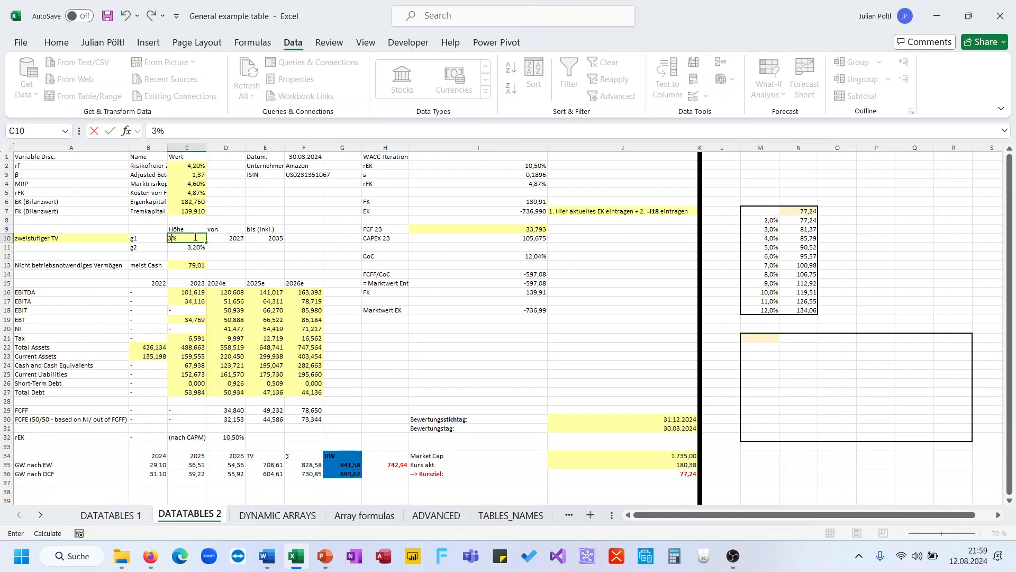
pyautogui.press('Return')
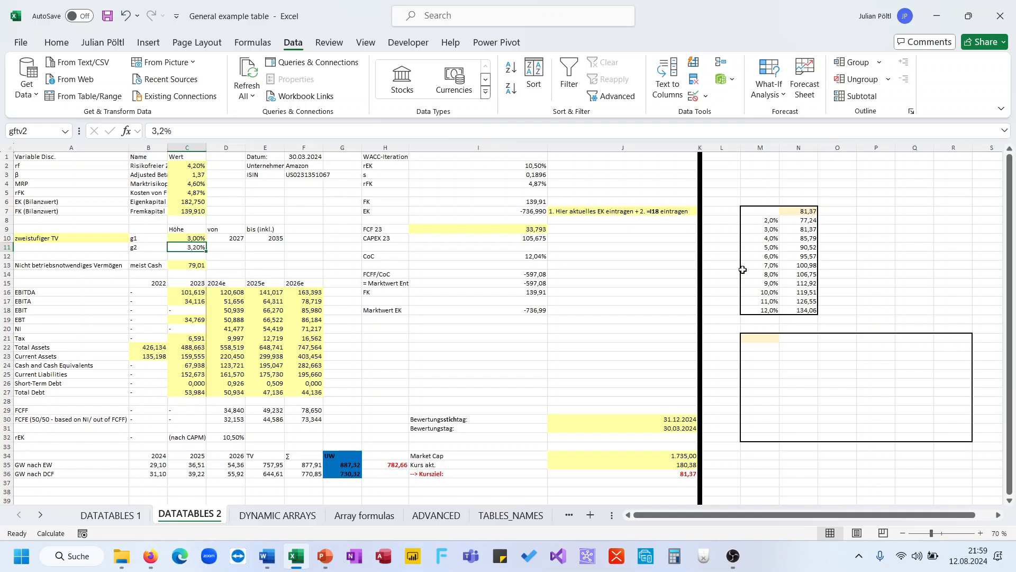
pyautogui.moveTo(248, 310); pyautogui.dragTo(469, 427)
pyautogui.click(604, 408)
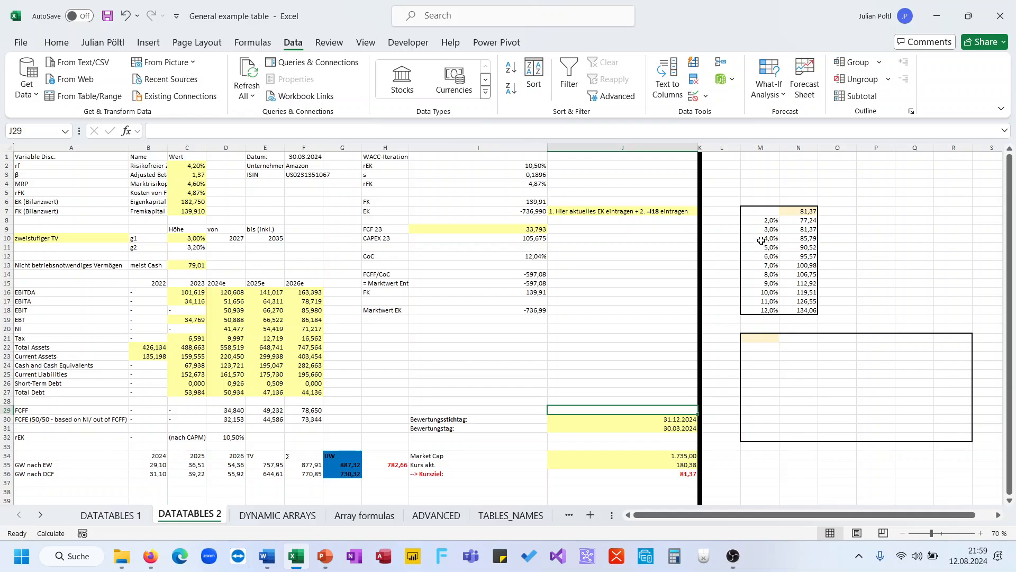
# Copy M8's SEQUENCE formula into M22 so growth rates 2%–12% spill down column M.
pyautogui.click(762, 220)
pyautogui.tripleClick(575, 132)
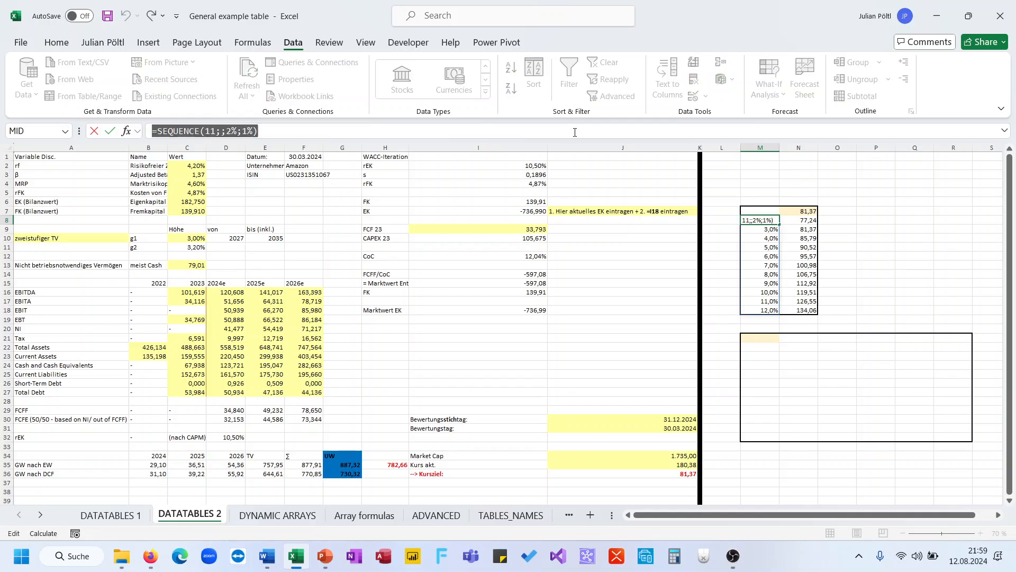
pyautogui.press('BackSpace')
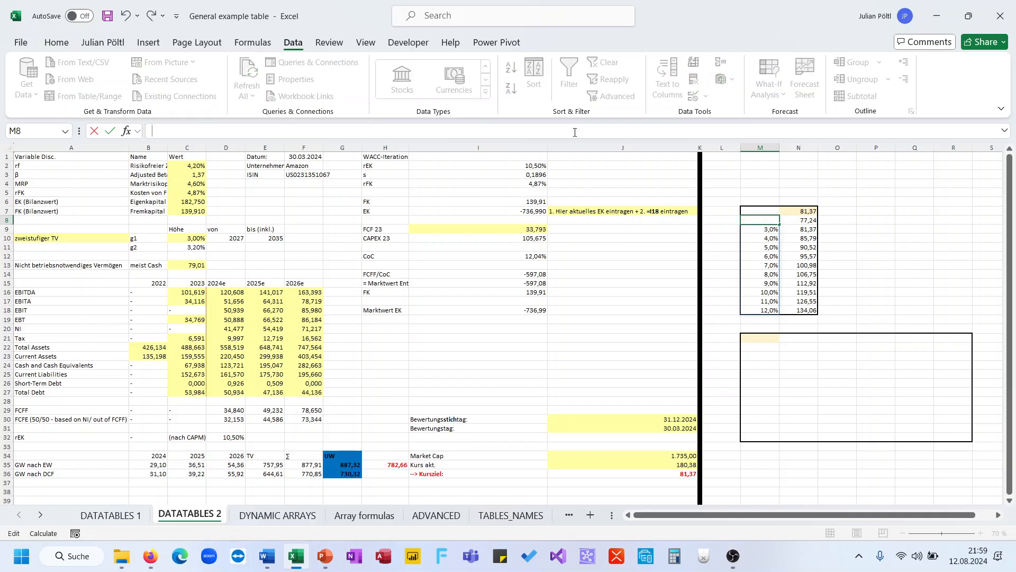
pyautogui.hotkey('ctrl', 'v')
pyautogui.press('Return')
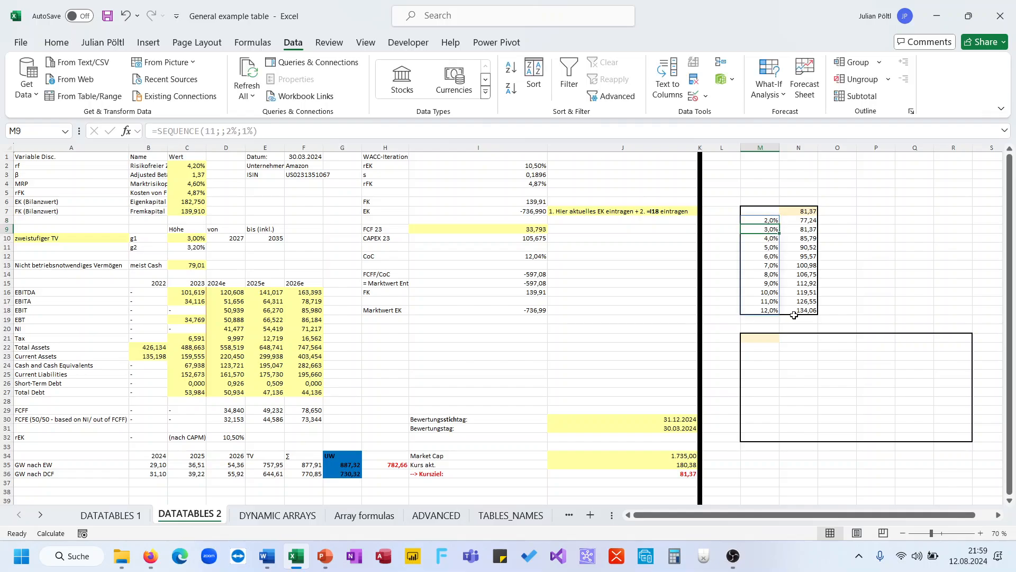
pyautogui.click(772, 345)
pyautogui.click(547, 130)
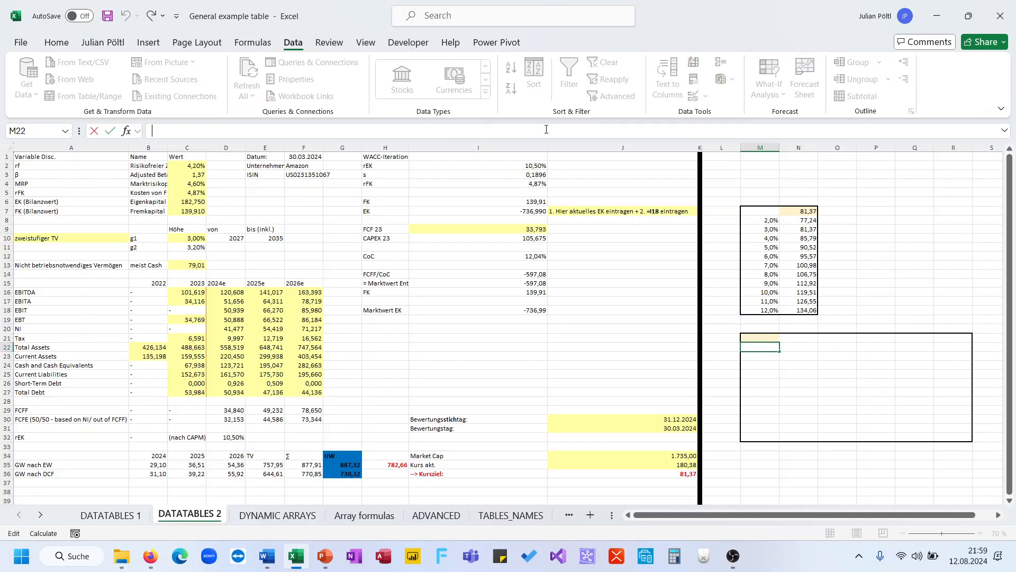
pyautogui.hotkey('ctrl', 'v')
pyautogui.press('Return')
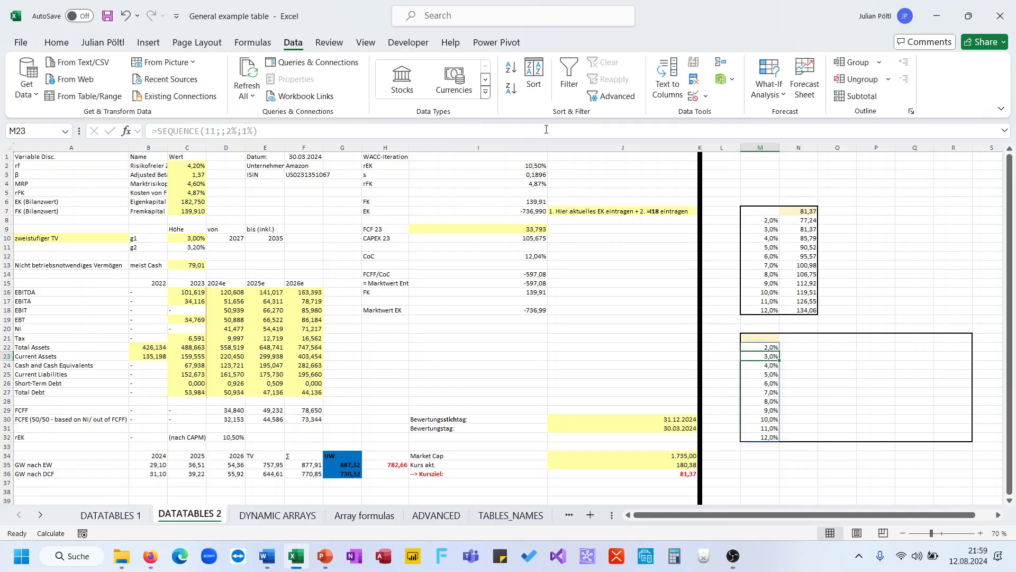
# Enter =SEQUENCE(1;5;2027) in N21 to list the years 2027 to 2031.
pyautogui.click(798, 338)
pyautogui.write('=se')
pyautogui.press('Down')
pyautogui.press('Down')
pyautogui.press('Down')
pyautogui.press('Down')
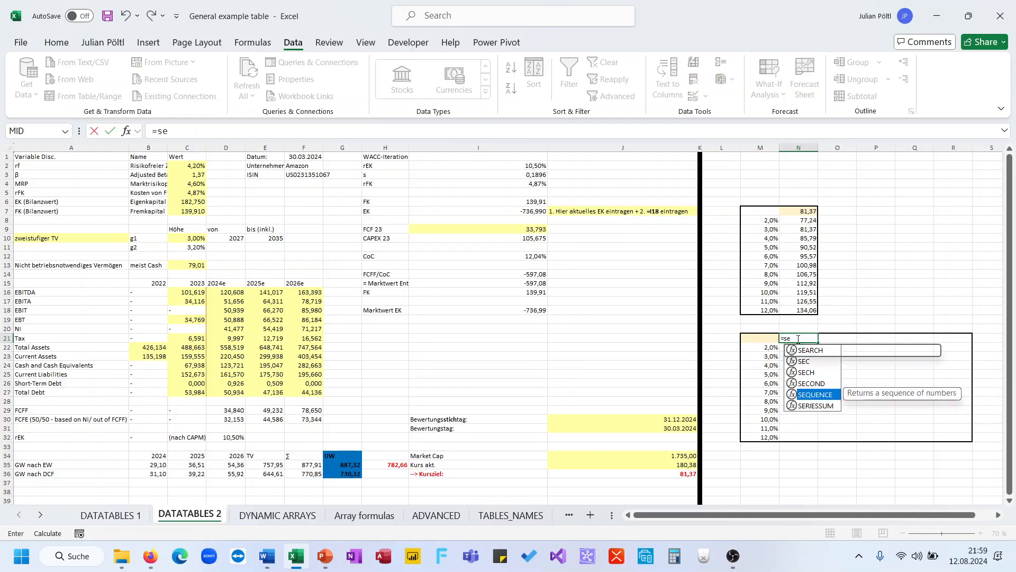
pyautogui.press('Tab')
pyautogui.write(';')
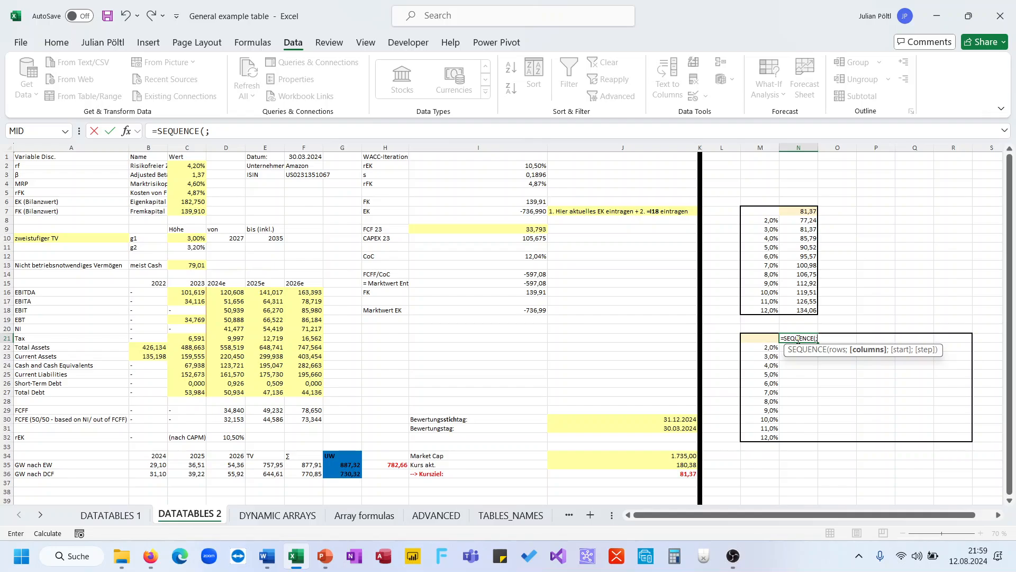
pyautogui.write('5;2027)')
pyautogui.hotkey('ctrl', 'Return')
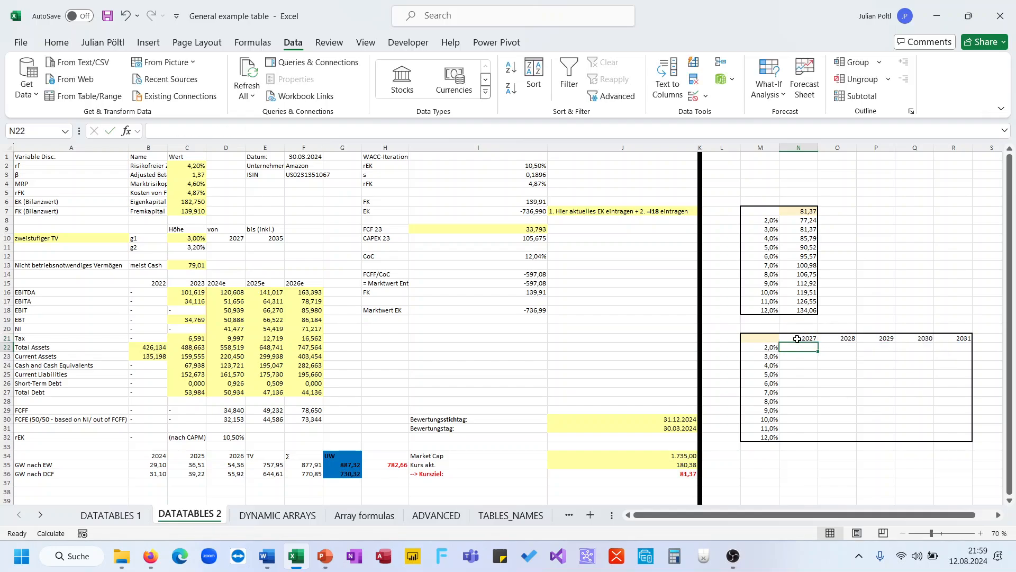
pyautogui.click(772, 337)
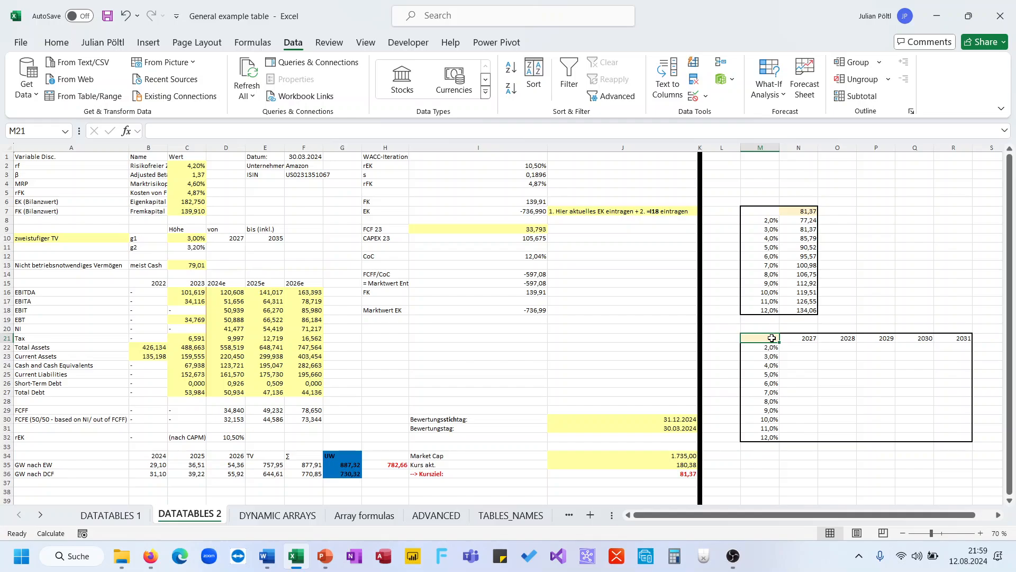
# Link corner cell M21 to the target price in J36 and check input cells C10 and E10.
pyautogui.doubleClick(772, 337)
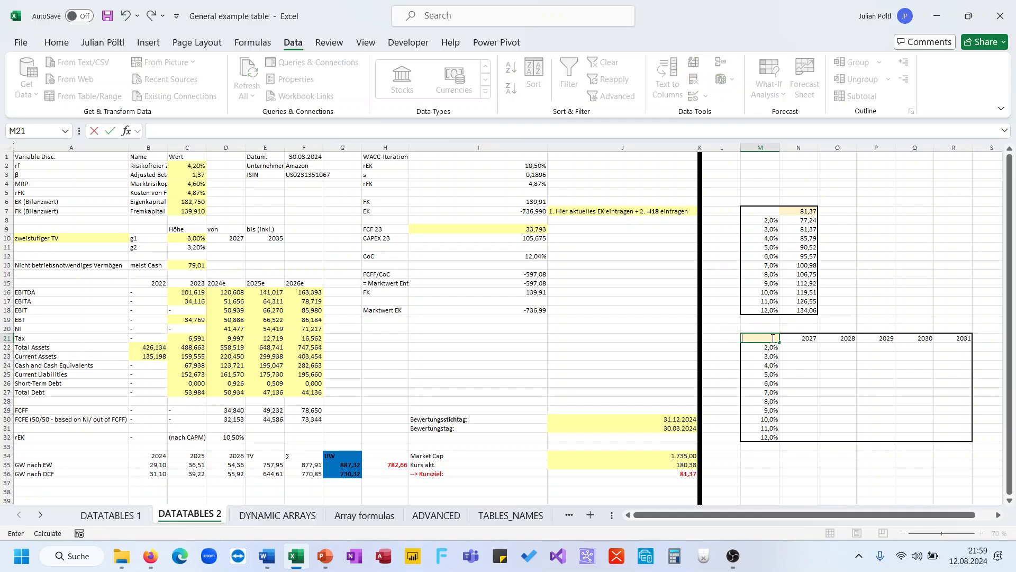
pyautogui.click(681, 473)
pyautogui.press('Return')
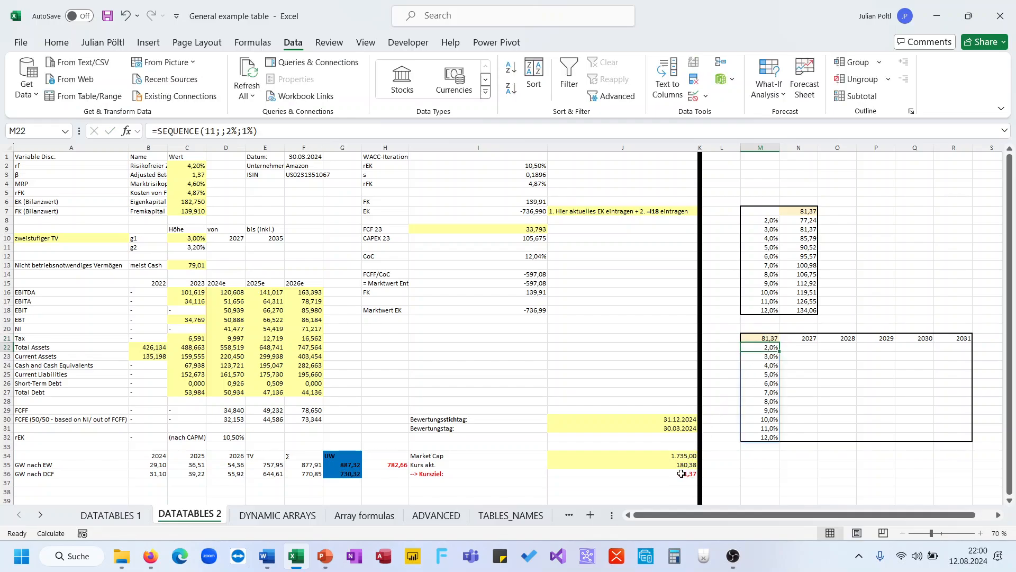
pyautogui.click(175, 237)
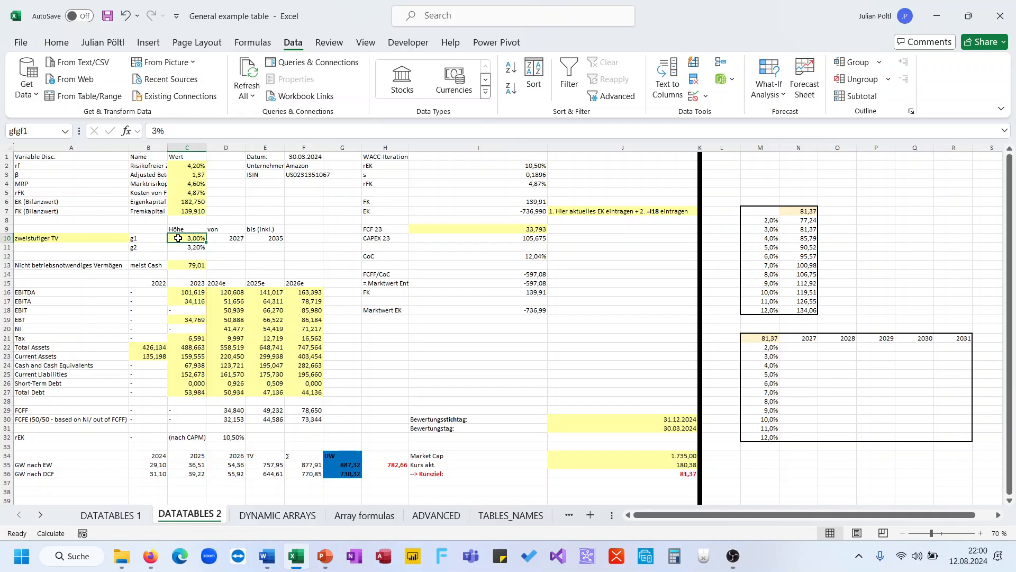
pyautogui.click(262, 238)
# Create a two-variable data table on M21:R32 with row input E10 and column input C10.
pyautogui.click(772, 336)
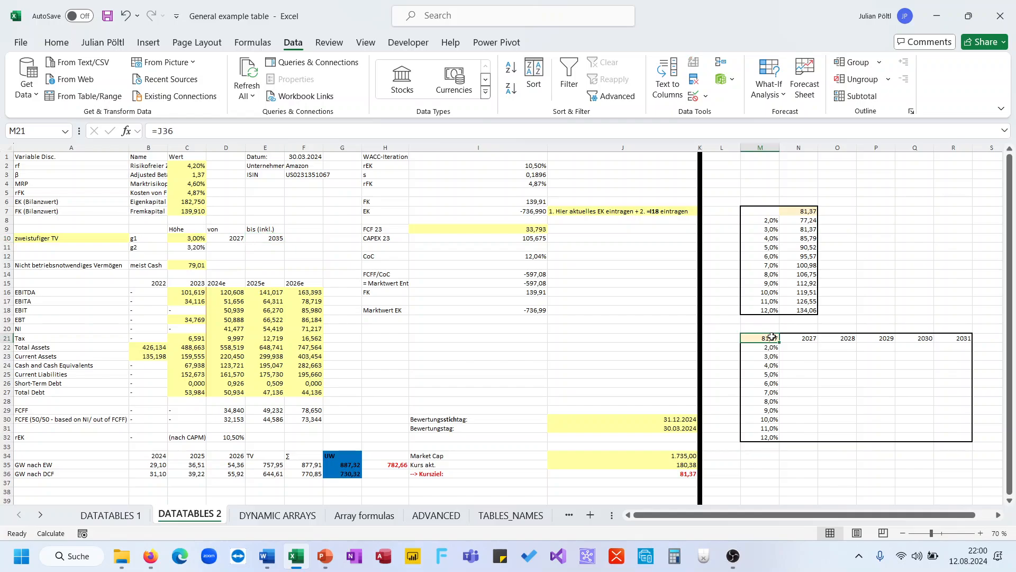
pyautogui.hotkey('ctrl', 'shift', 'Right')
pyautogui.hotkey('ctrl', 'shift', 'Down')
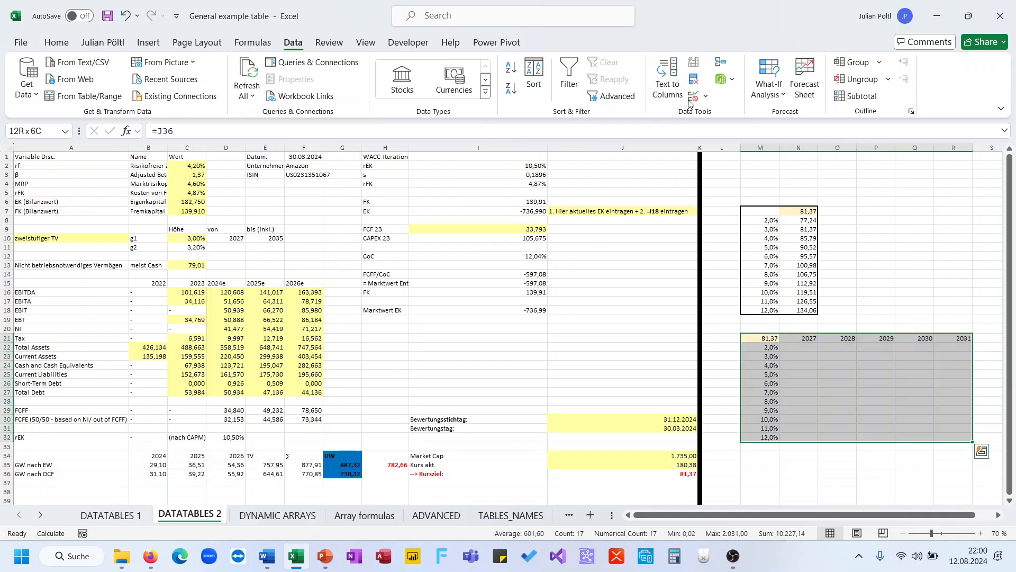
pyautogui.click(768, 90)
pyautogui.click(788, 154)
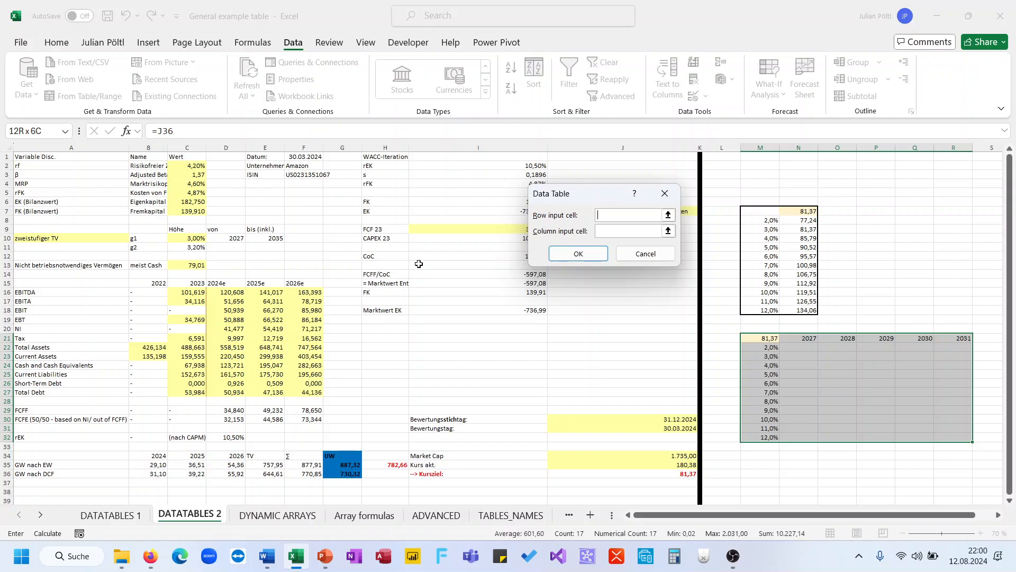
pyautogui.click(276, 238)
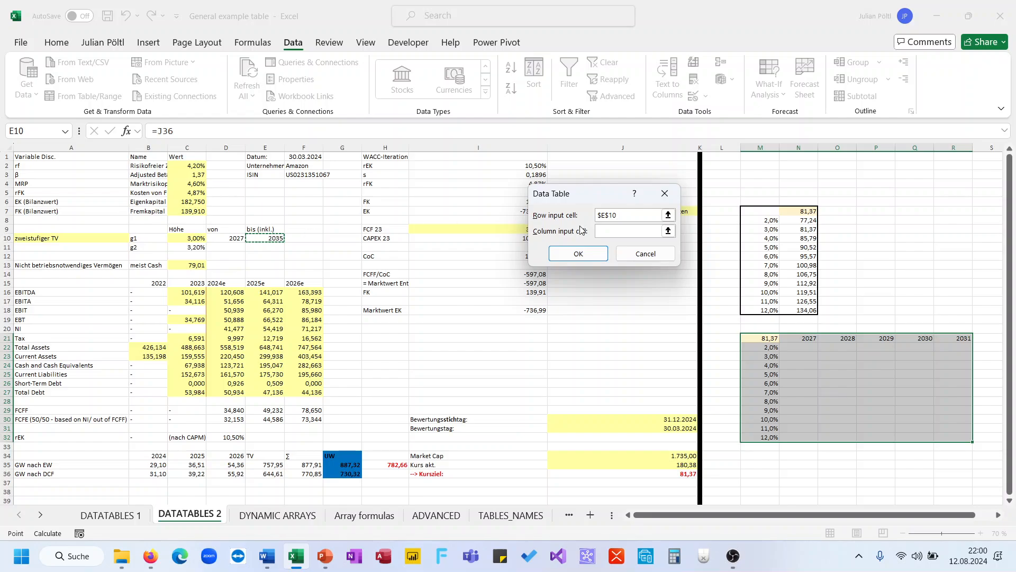
pyautogui.click(609, 228)
pyautogui.click(189, 239)
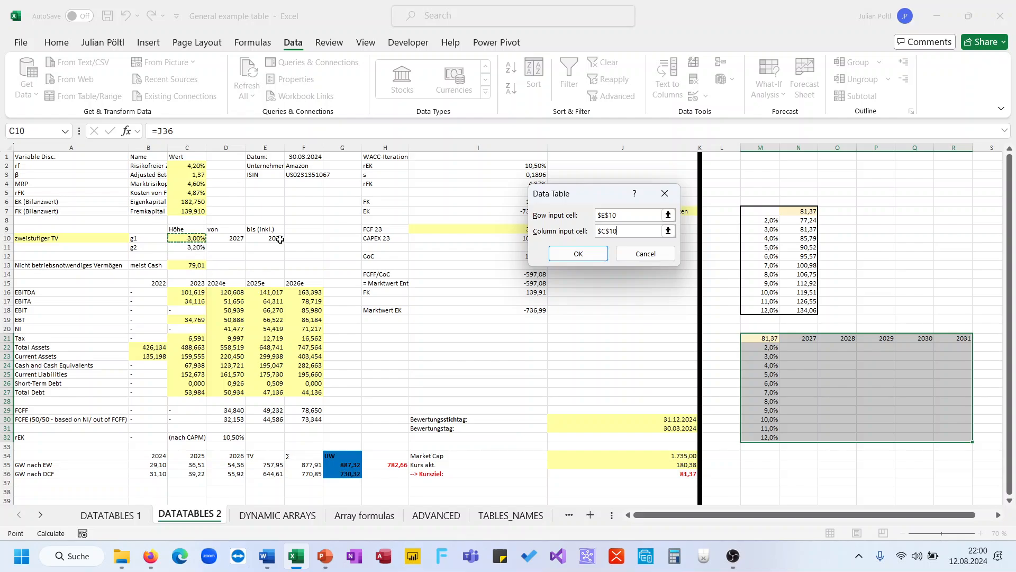
pyautogui.click(589, 254)
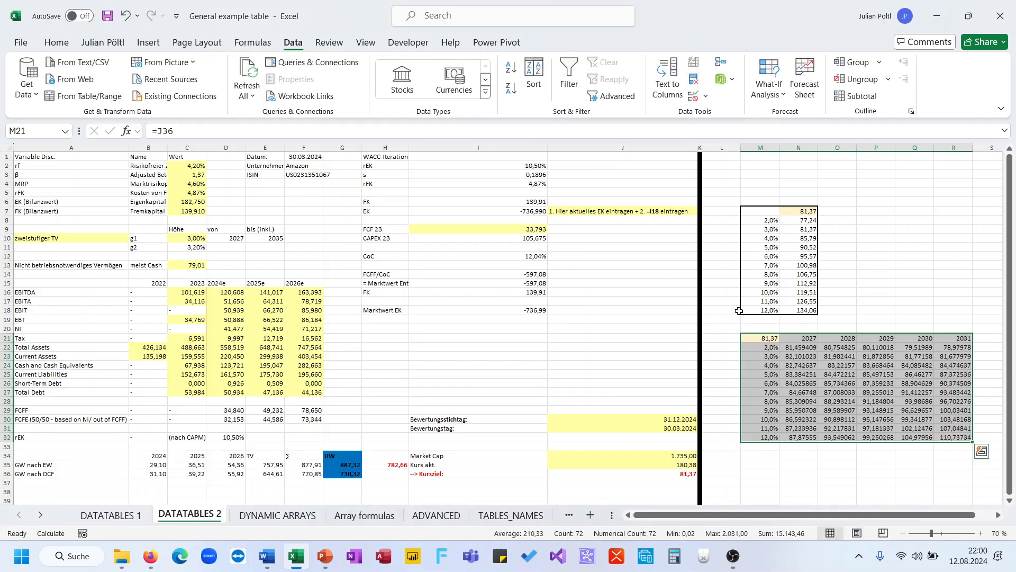
pyautogui.click(793, 347)
# Format the data table results N22:R32 to two decimals.
pyautogui.hotkey('ctrl', 'shift', 'Right')
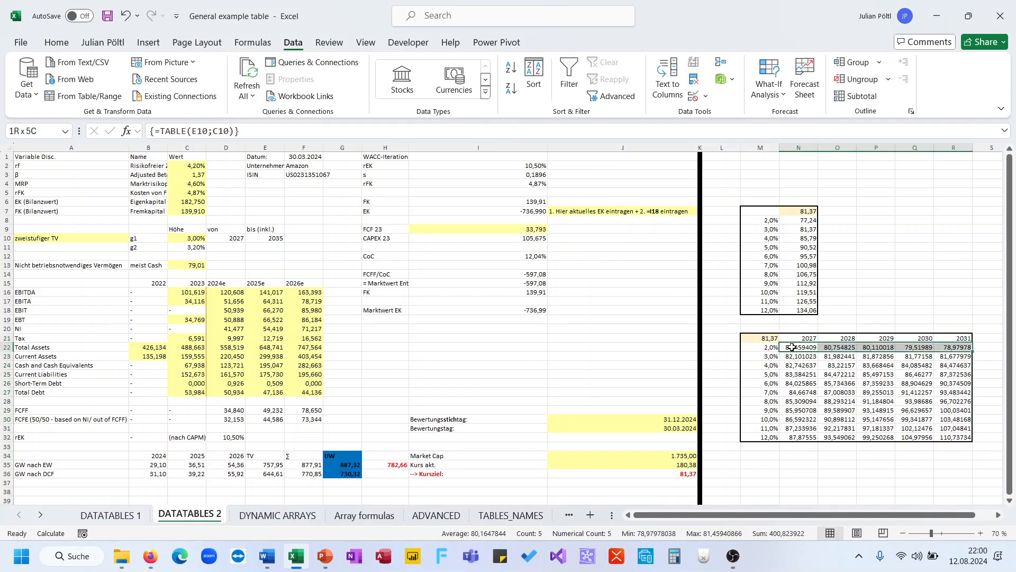
pyautogui.hotkey('ctrl', 'shift', 'Down')
pyautogui.hotkey('ctrl', 'shift', '1')
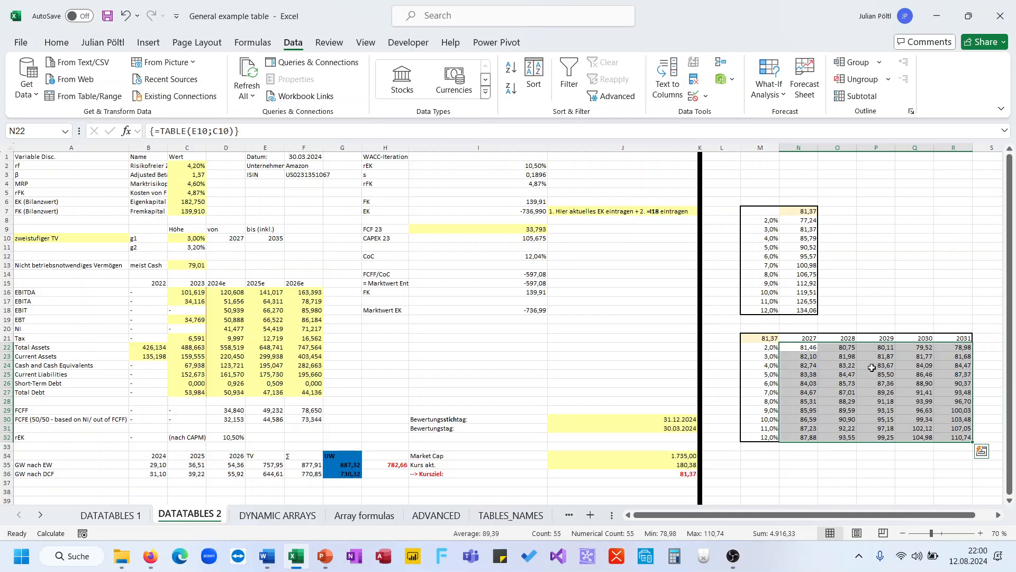
pyautogui.click(768, 427)
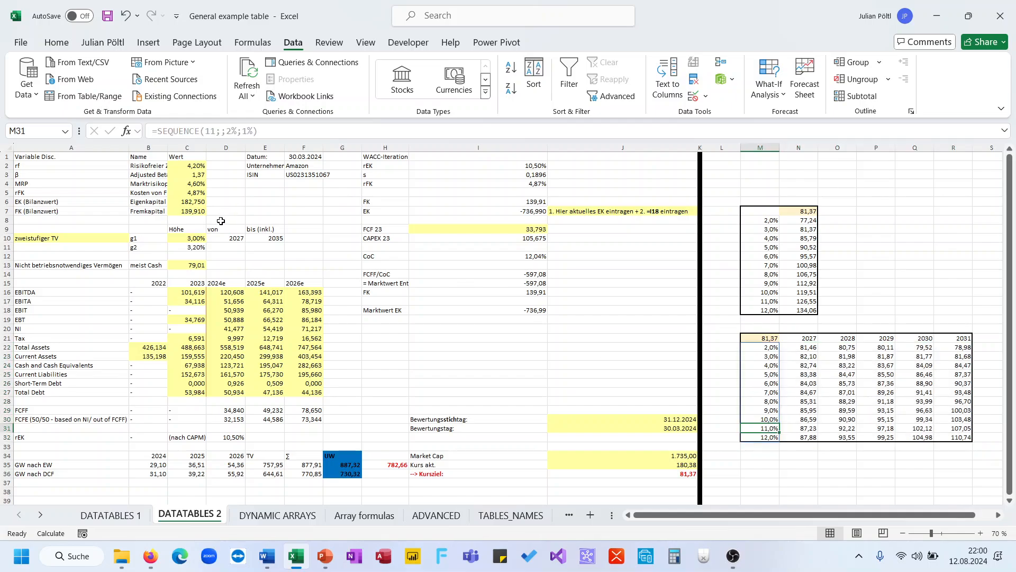
# Set growth rate C10 to 12% and end year E10 to 2031, making the target price 110,74.
pyautogui.click(197, 238)
pyautogui.write('12')
pyautogui.press('Return')
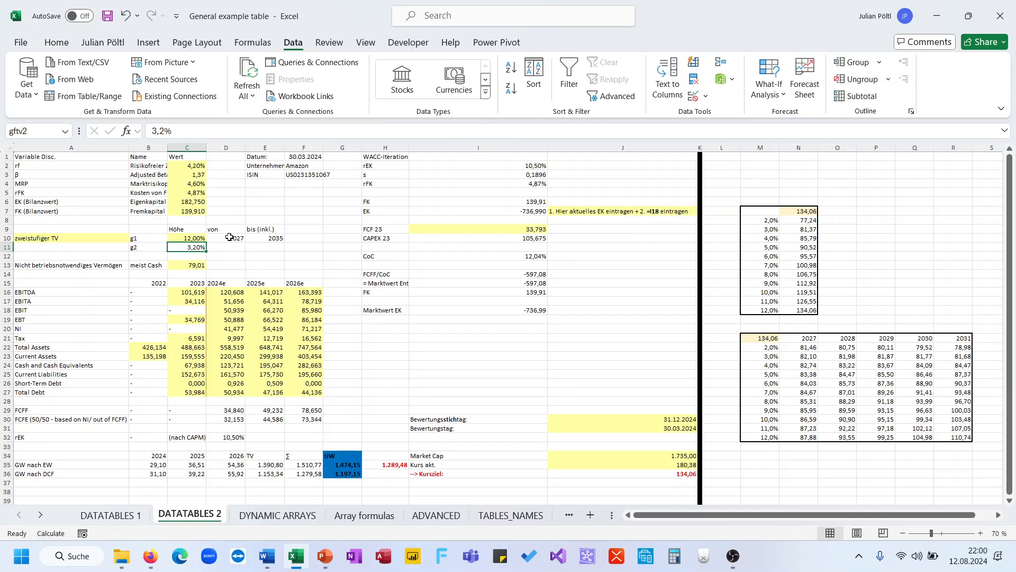
pyautogui.click(250, 237)
pyautogui.press('Return')
pyautogui.press('pagedown')
pyautogui.press('End')
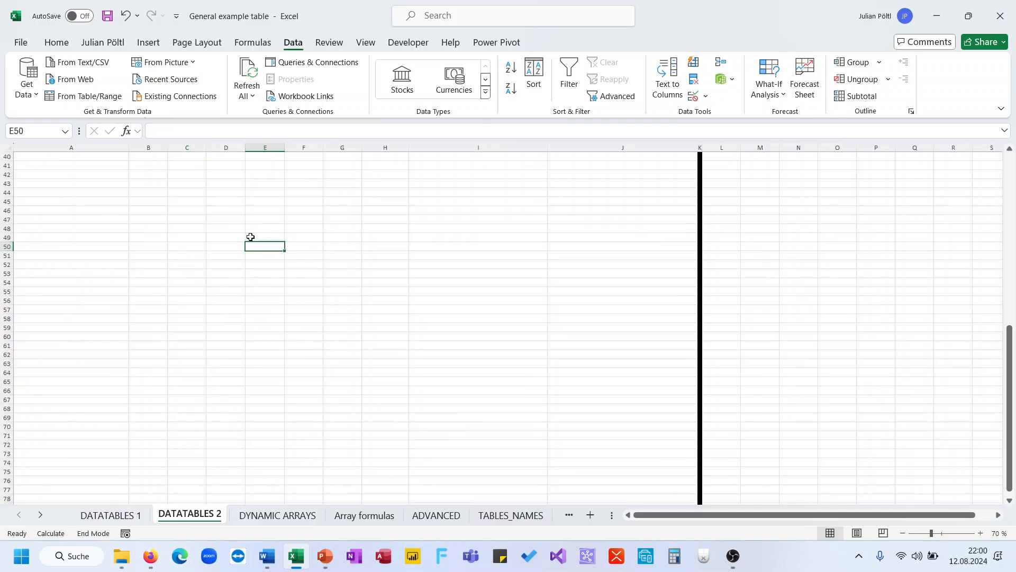
pyautogui.hotkey('ctrl', 'Up')
pyautogui.hotkey('ctrl', 'Up')
pyautogui.hotkey('ctrl', 'Up')
pyautogui.hotkey('ctrl', 'Up')
pyautogui.hotkey('ctrl', 'Up')
pyautogui.hotkey('ctrl', 'Up')
pyautogui.hotkey('ctrl', 'Up')
pyautogui.hotkey('ctrl', 'Up')
pyautogui.hotkey('ctrl', 'Up')
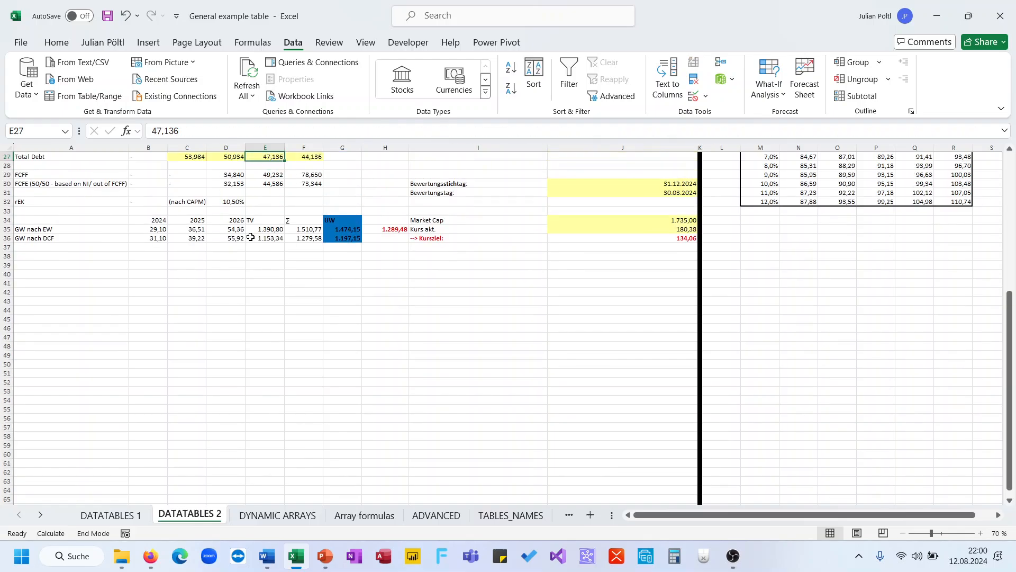
pyautogui.click(267, 221)
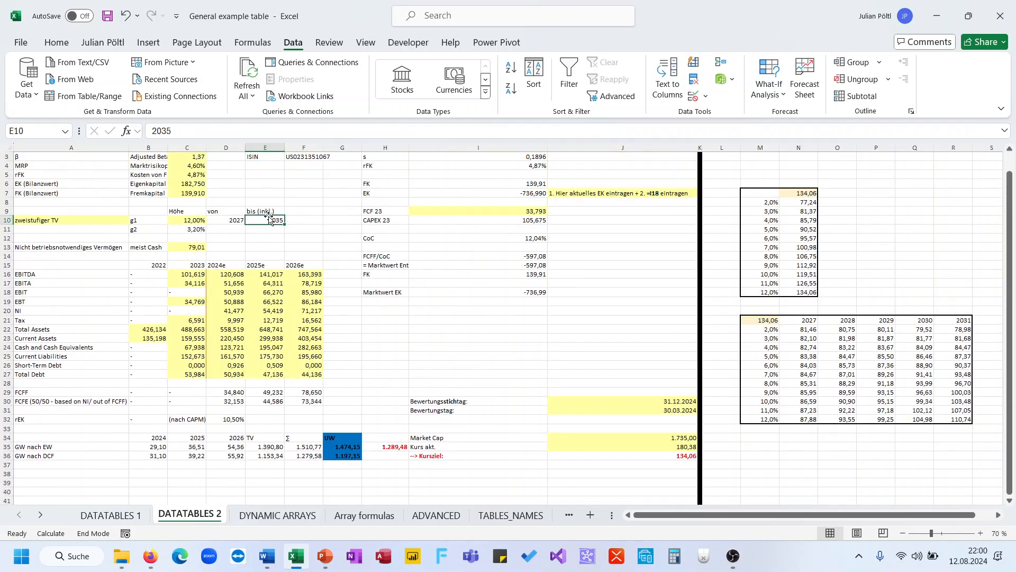
pyautogui.write('2031')
pyautogui.press('Return')
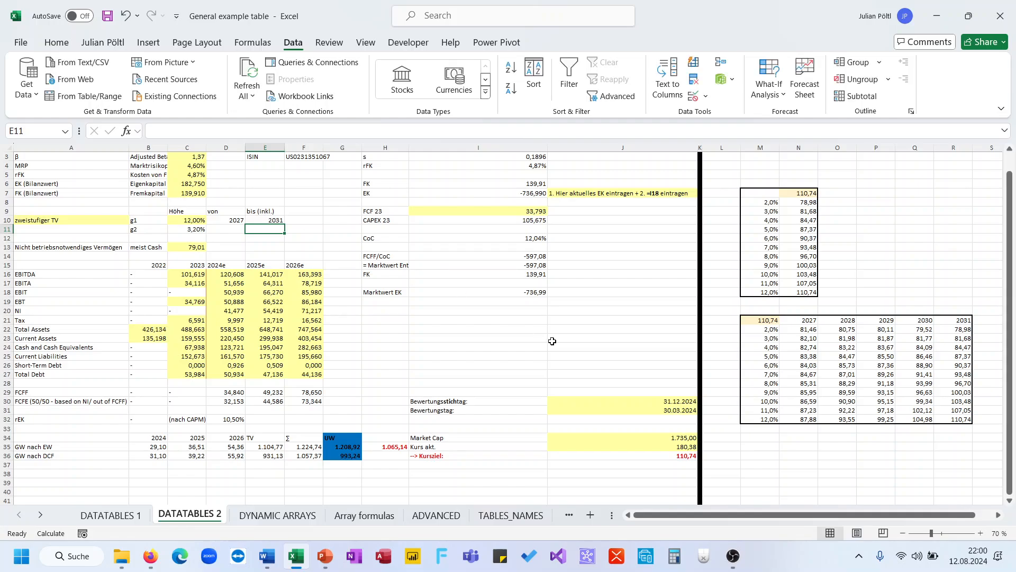
pyautogui.scroll(1, 551, 340)
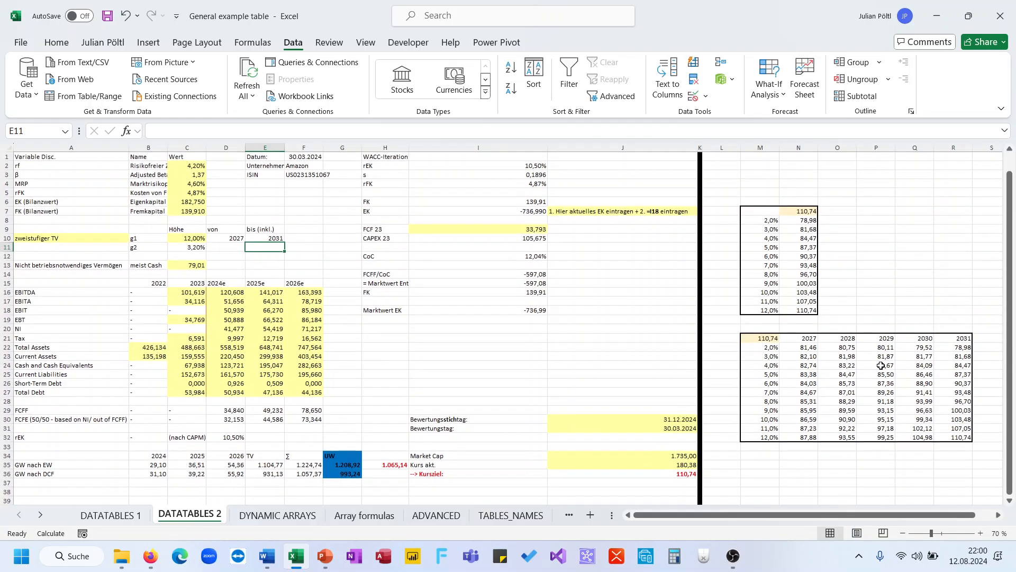
pyautogui.click(948, 436)
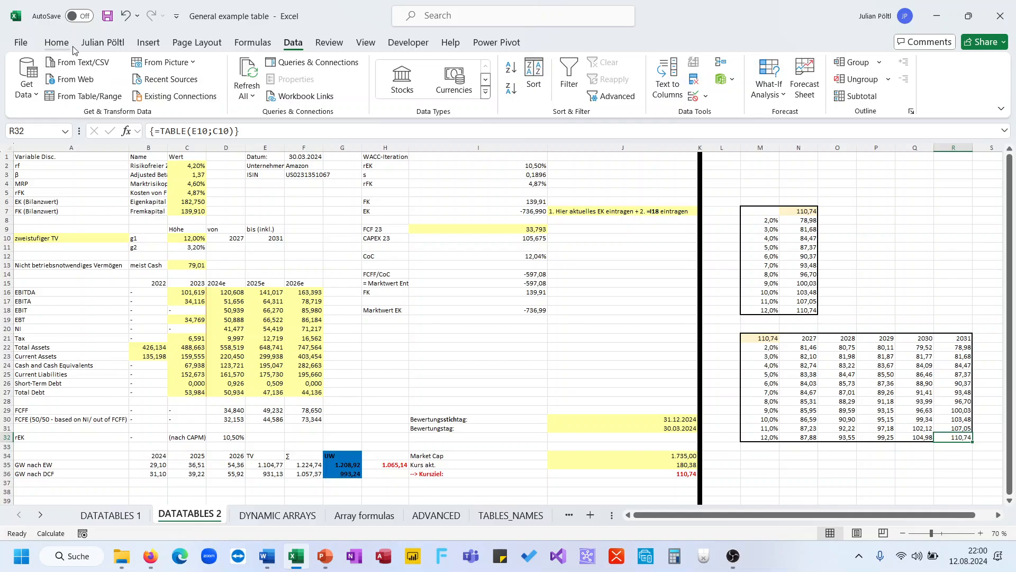
# Fill the 12%/2031 result cell R32 and the target price J36 yellow.
pyautogui.click(56, 43)
pyautogui.click(182, 90)
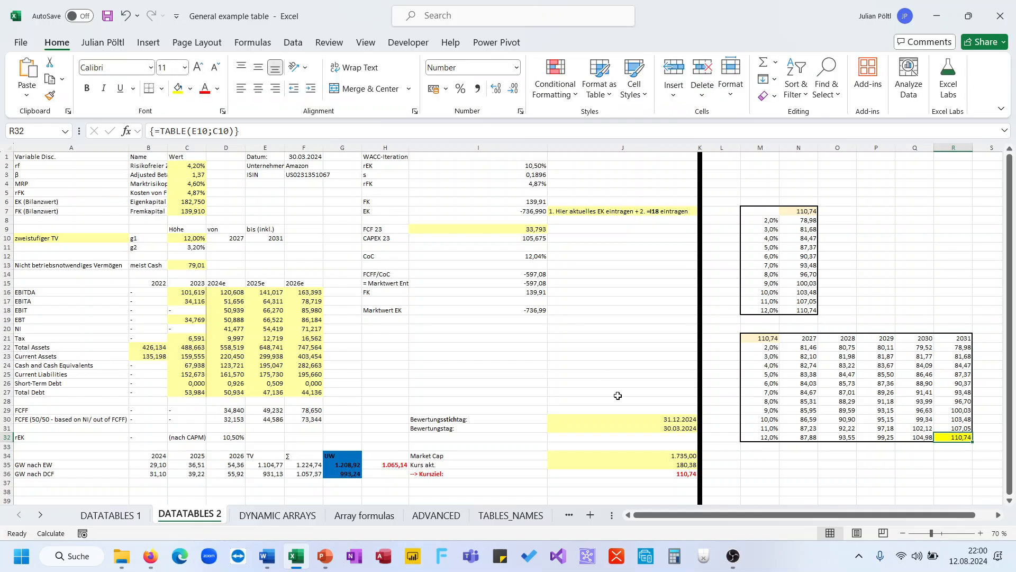
pyautogui.click(636, 473)
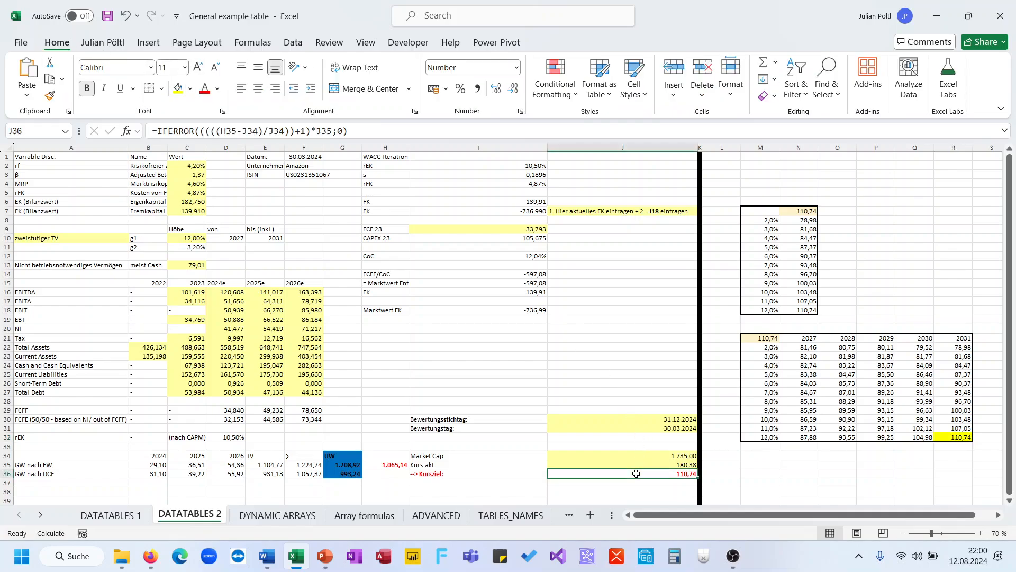
pyautogui.click(178, 88)
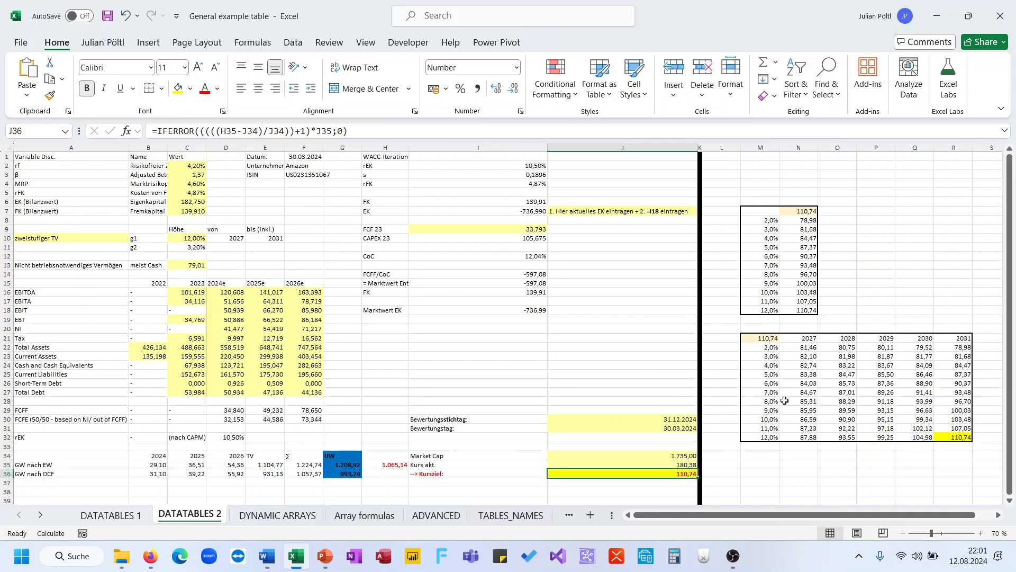
# Bring up PowerPoint slide 5, '3. Data tables', showing the Calculation Options alternative.
pyautogui.moveTo(802, 366); pyautogui.dragTo(948, 437)
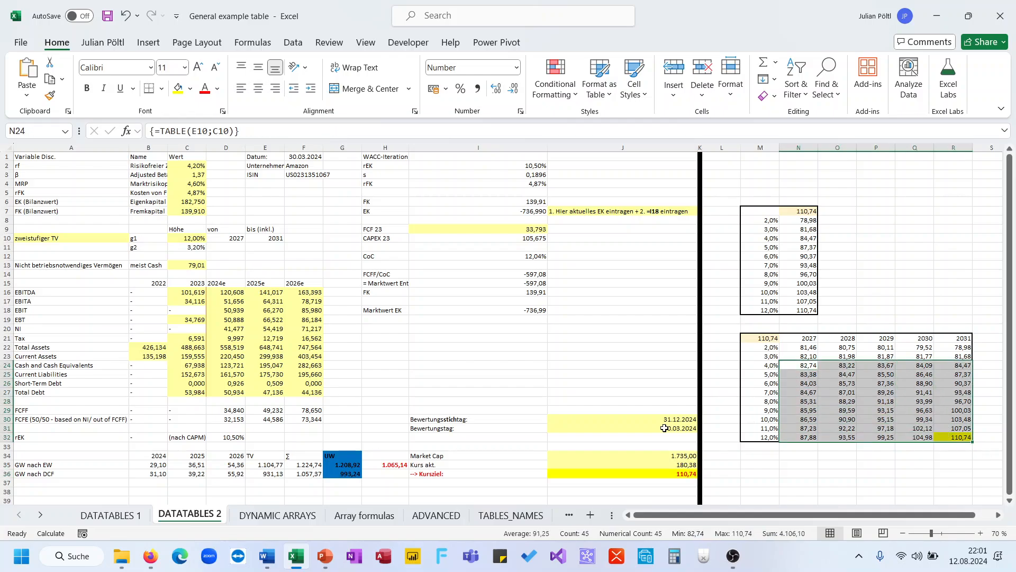
pyautogui.click(550, 373)
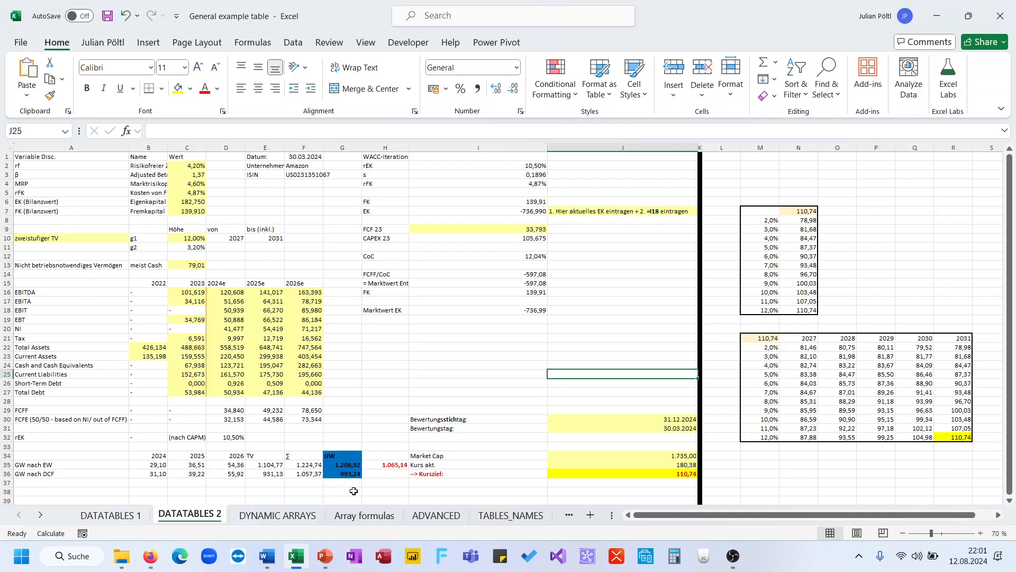
pyautogui.click(326, 555)
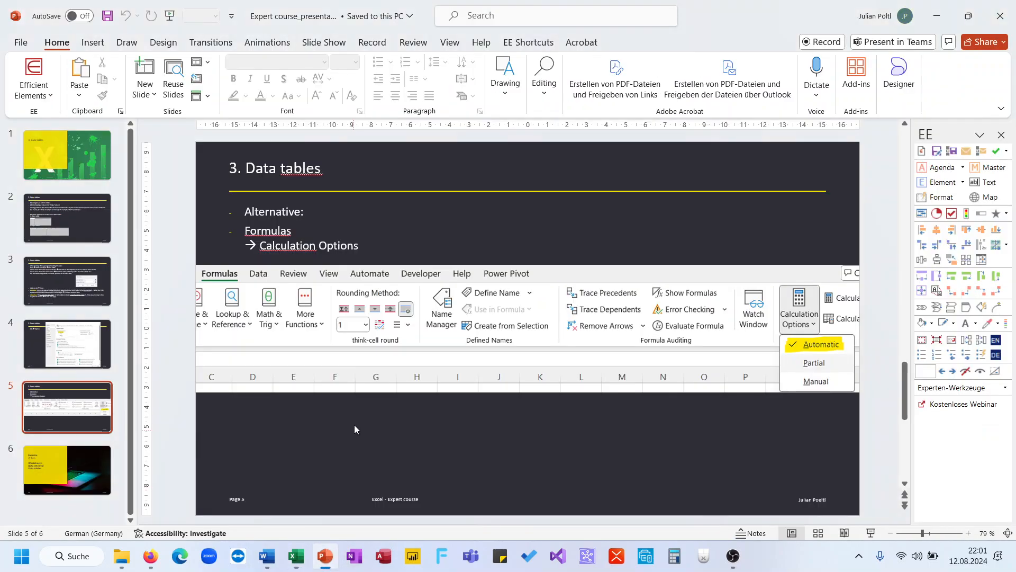